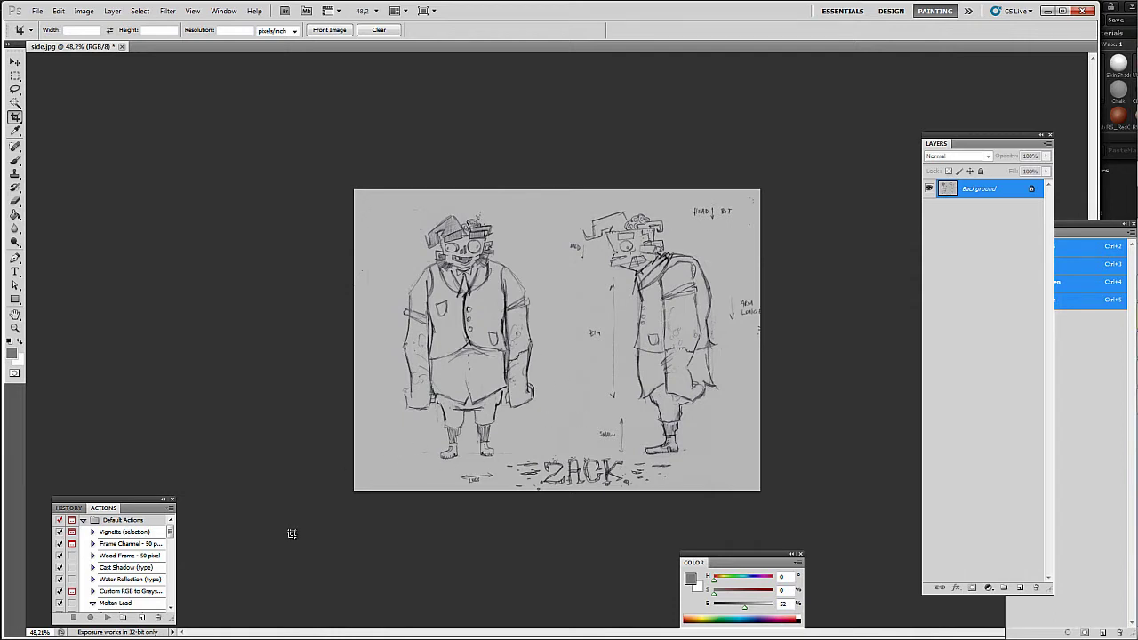
# Step: Crop the character sheet to the front-view sketch and save it to the desktop as Front.jpg
pyautogui.moveTo(540, 254); pyautogui.dragTo(562, 183)
pyautogui.press('Return')
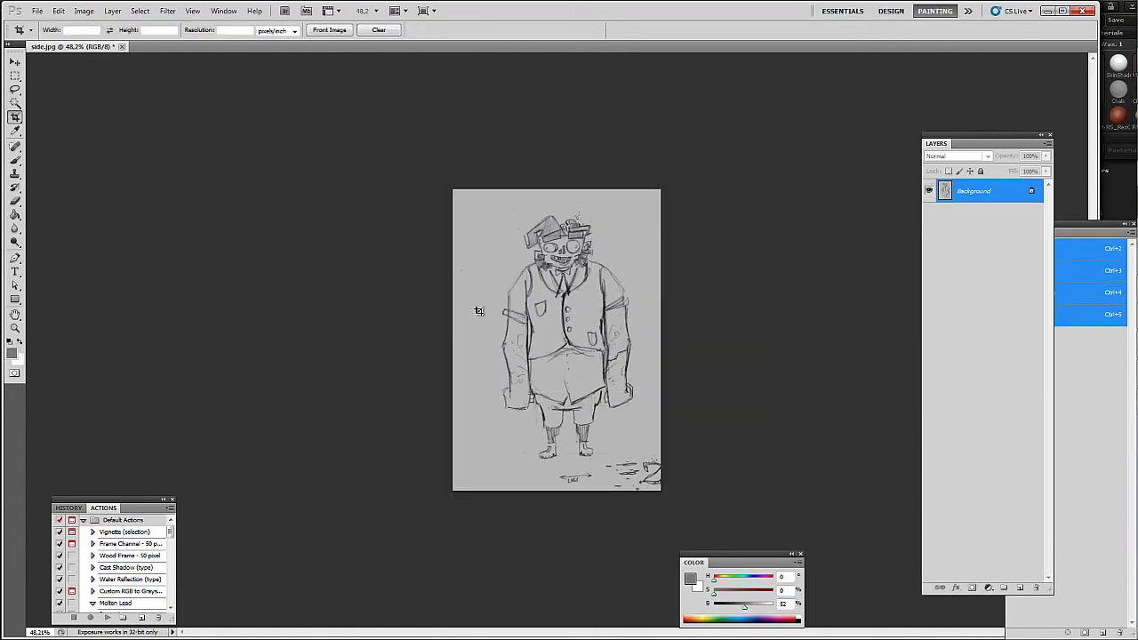
pyautogui.hotkey('ctrl', 'shift', 's')
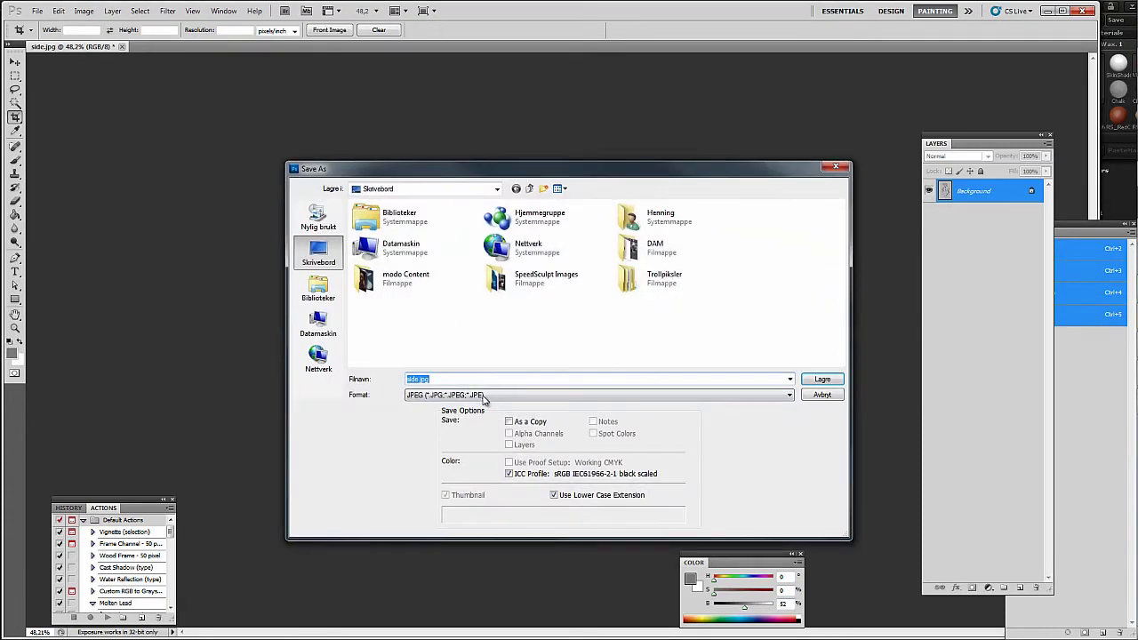
pyautogui.click(485, 397)
pyautogui.click(490, 382)
pyautogui.write('Fiponont')
pyautogui.press('Return')
pyautogui.press('Return')
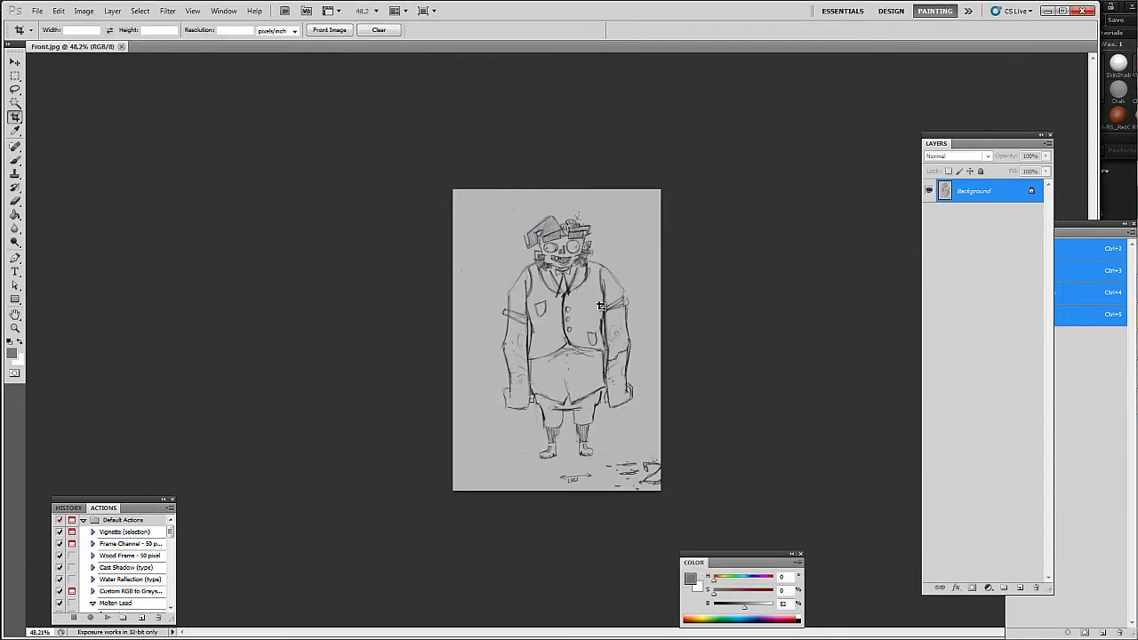
# Step: Undo the crop and crop the character sheet to the side-view sketch instead
pyautogui.hotkey('ctrl', 'z')
pyautogui.moveTo(845, 606); pyautogui.dragTo(844, 607)
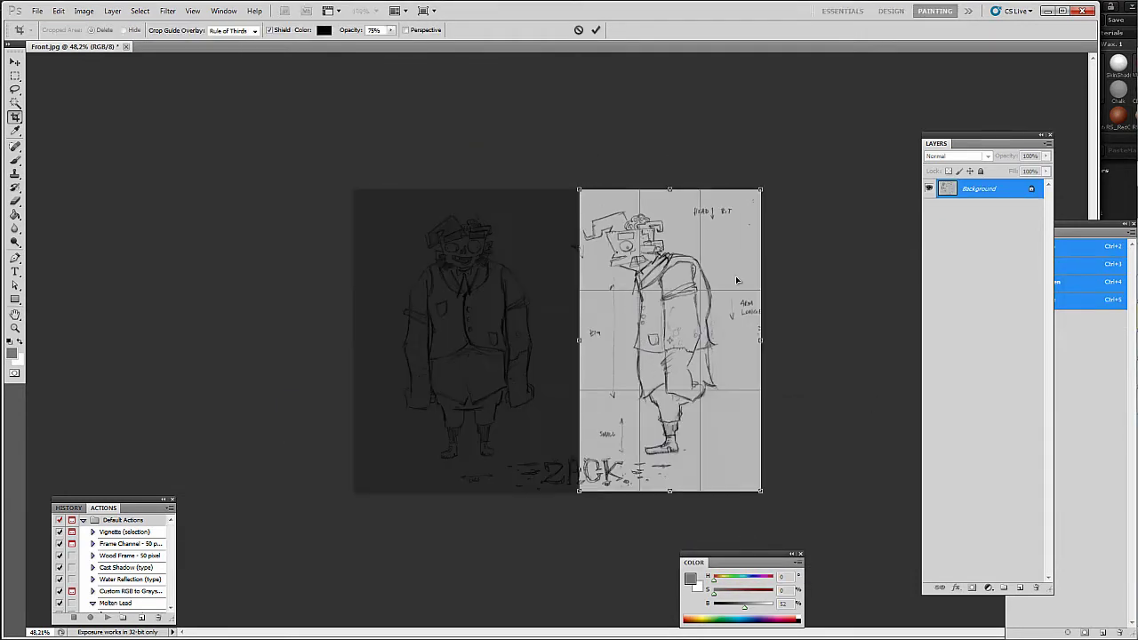
pyautogui.doubleClick(737, 278)
# Step: Save the cropped side view to the desktop as side.jpg
pyautogui.hotkey('ctrl', 'shift', 's')
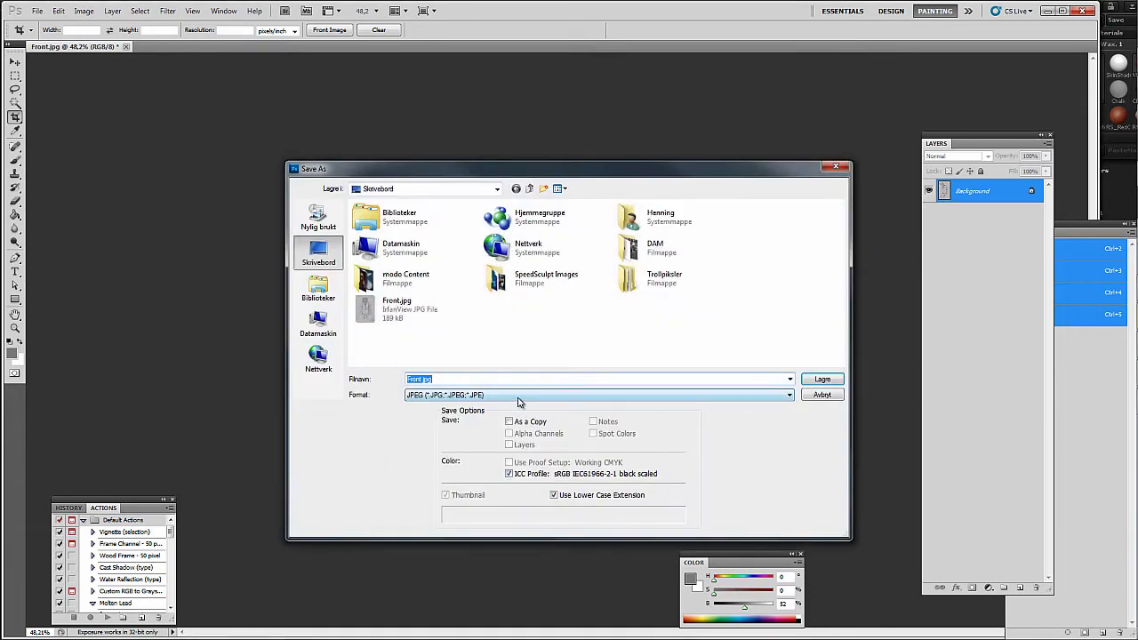
pyautogui.click(519, 398)
pyautogui.click(512, 391)
pyautogui.doubleClick(499, 384)
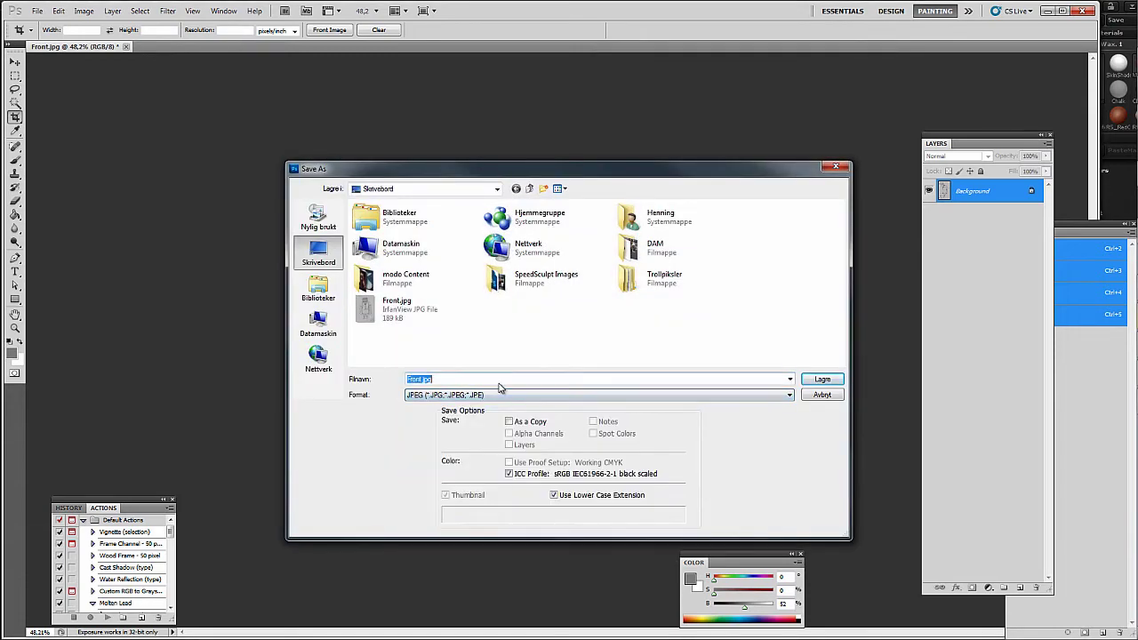
pyautogui.write('side')
pyautogui.press('Return')
pyautogui.press('Return')
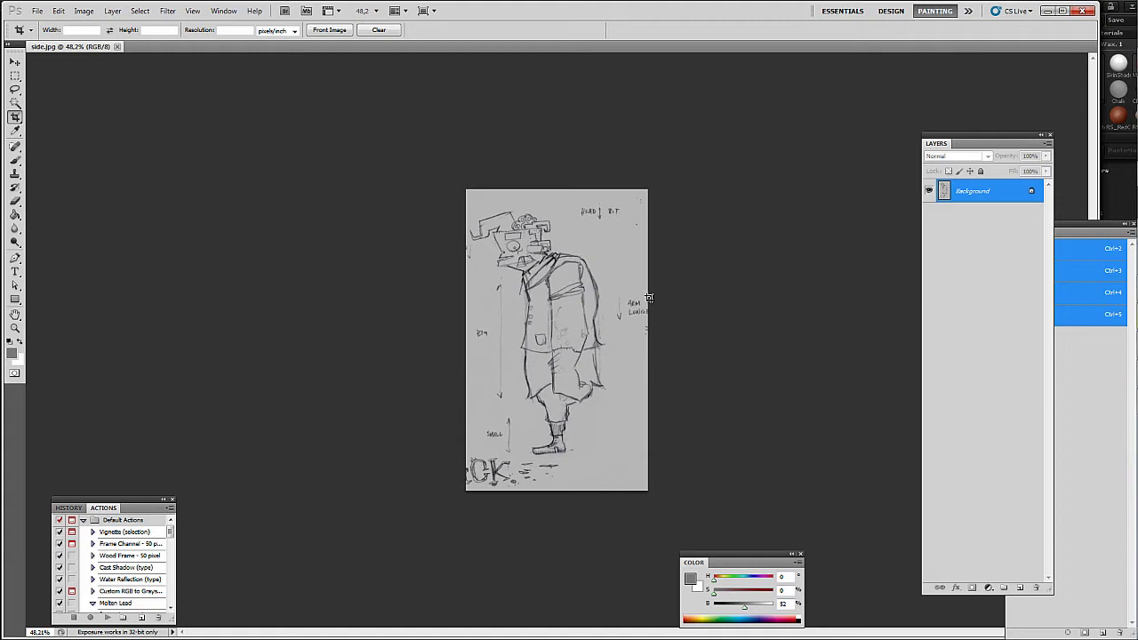
# Step: Switch to ZBrush, choose the Sphere3D tool and convert it to a PolyMesh3D
pyautogui.hotkey('alt', 'Tab')
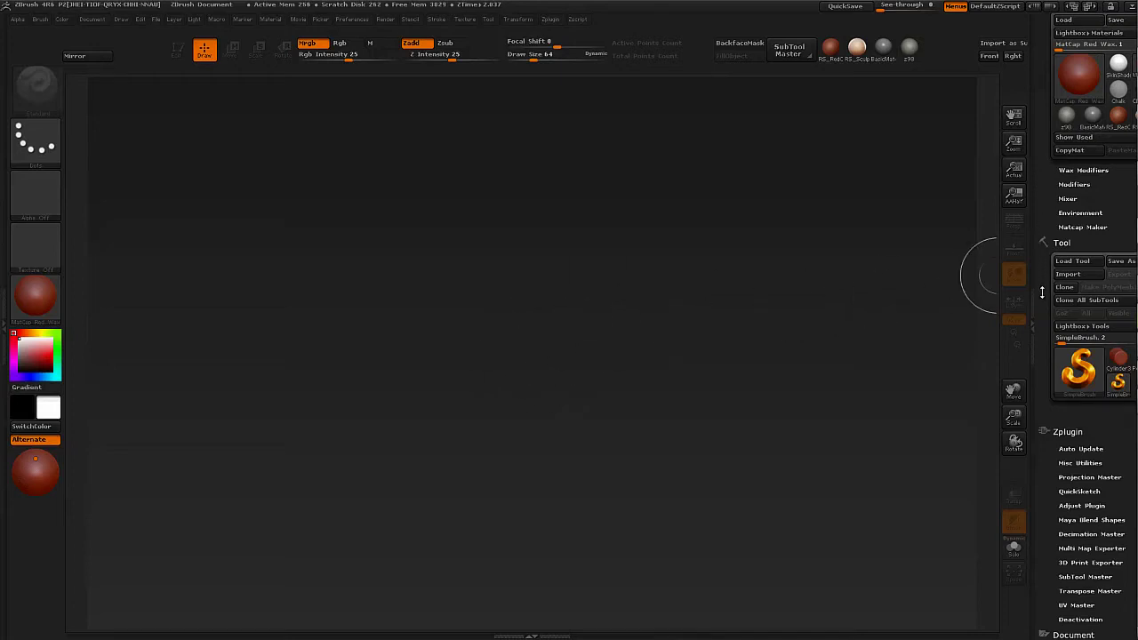
pyautogui.moveTo(1042, 291); pyautogui.dragTo(1042, 276)
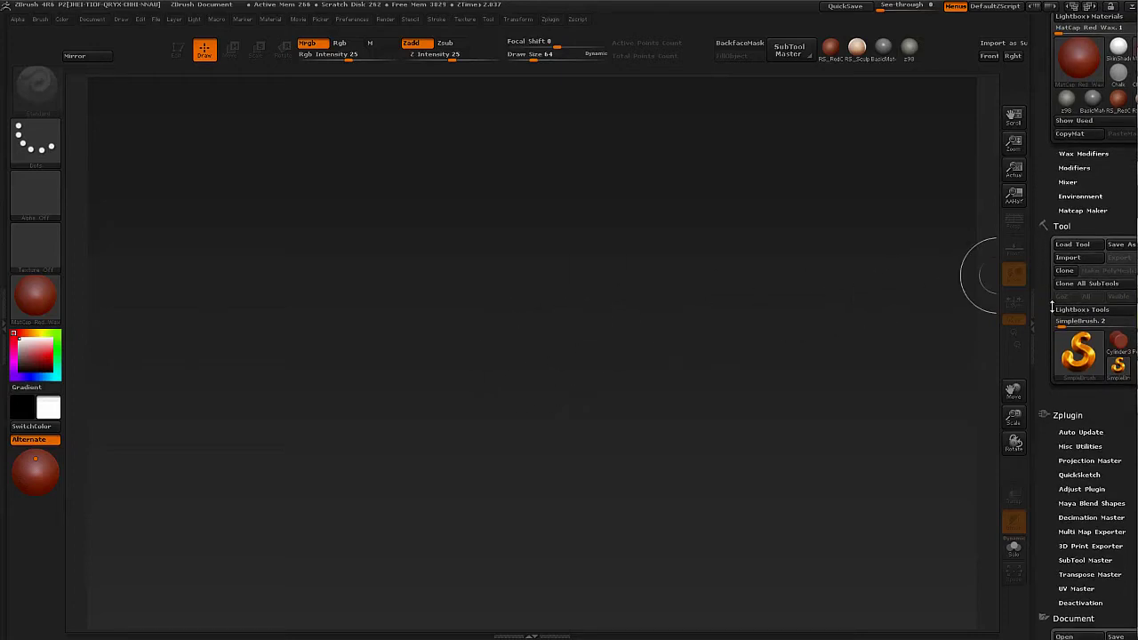
pyautogui.click(1078, 353)
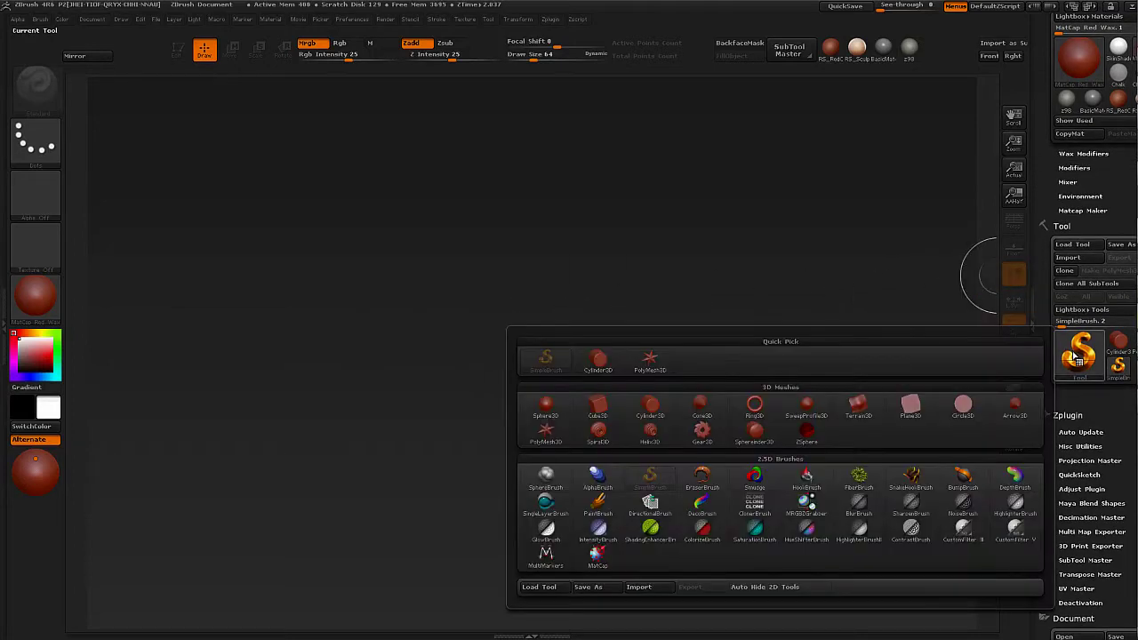
pyautogui.click(548, 409)
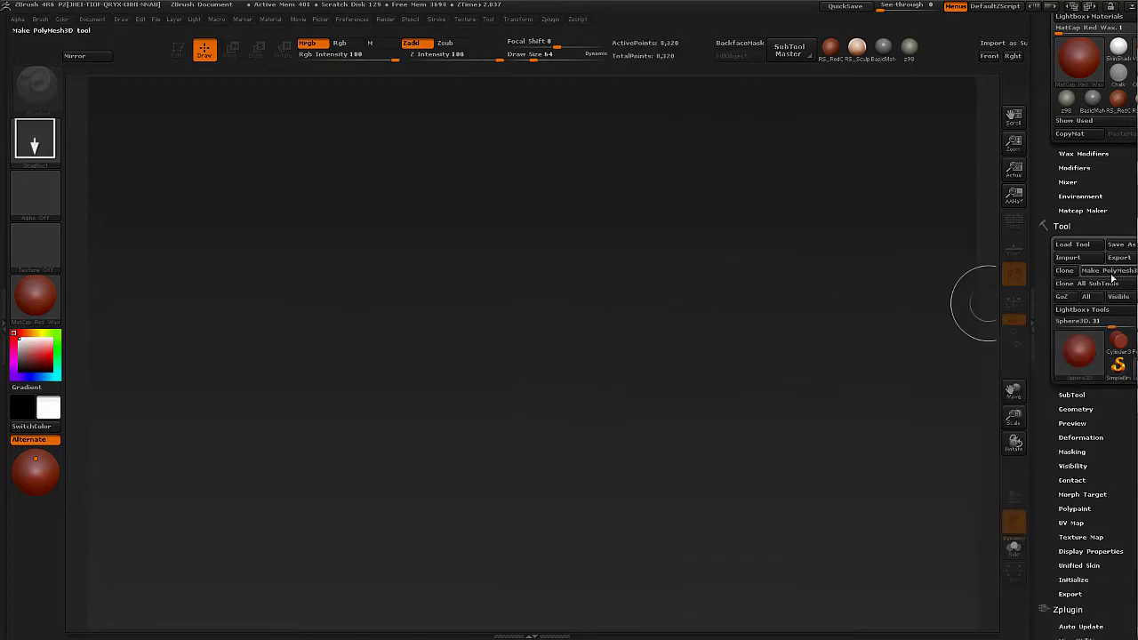
pyautogui.click(1108, 270)
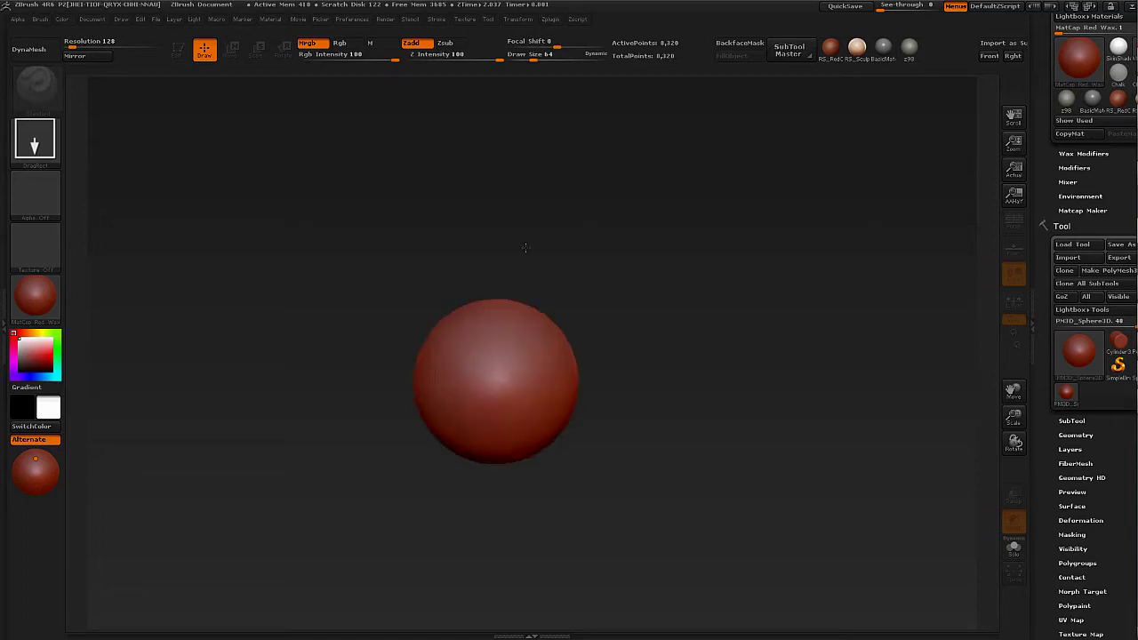
# Step: Draw the sphere large in the middle of the canvas and put it into Edit mode
pyautogui.moveTo(492, 385); pyautogui.dragTo(286, 264)
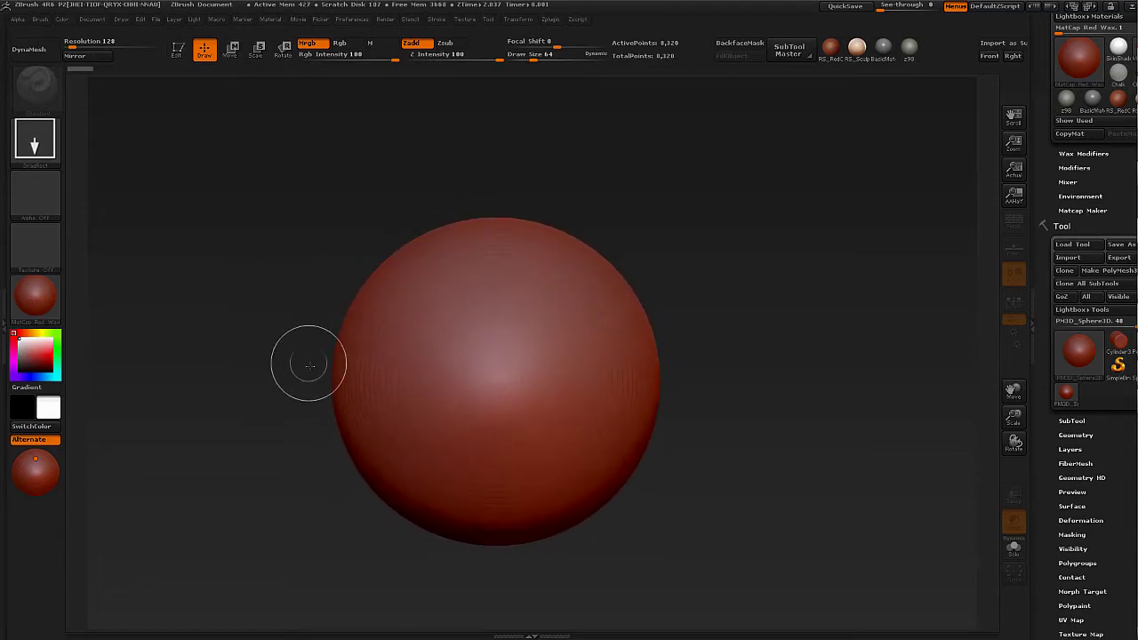
pyautogui.click(178, 48)
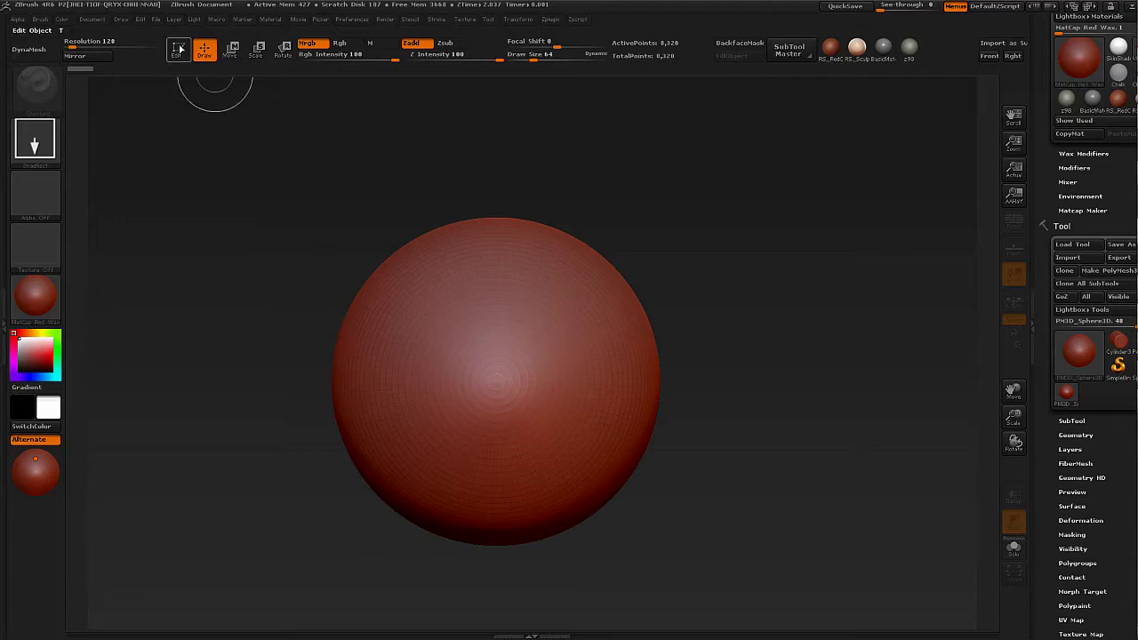
pyautogui.click(178, 50)
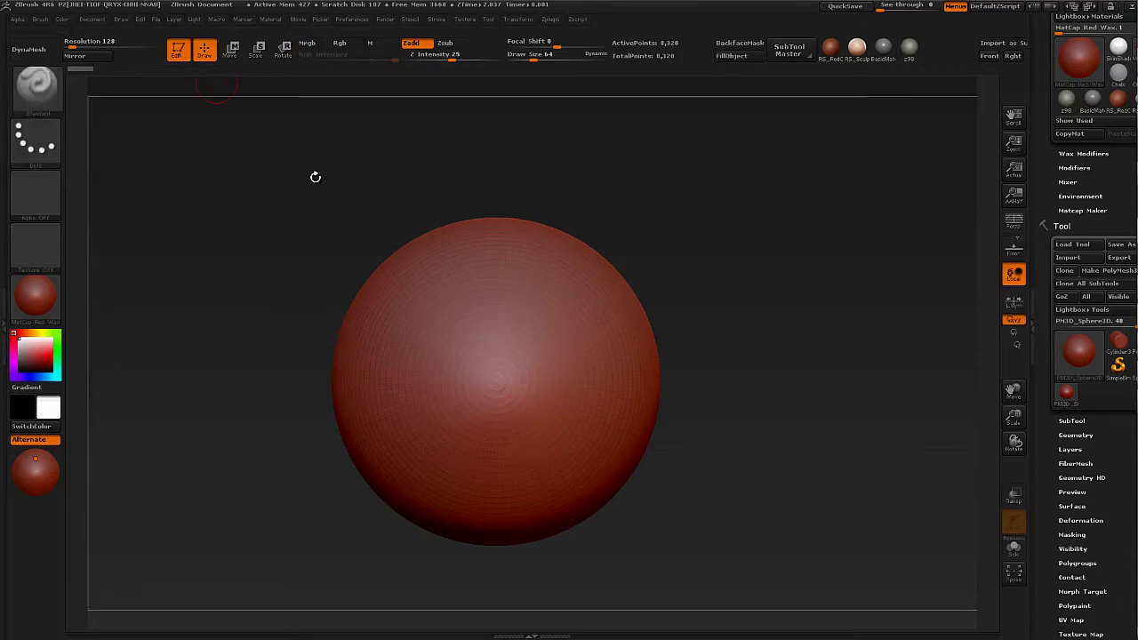
pyautogui.moveTo(530, 238)
pyautogui.keyDown('alt'); pyautogui.mouseDown()
pyautogui.moveTo(554, 422)
pyautogui.moveTo(543, 356)
pyautogui.mouseUp(); pyautogui.keyUp('alt')
pyautogui.moveTo(570, 358)
pyautogui.mouseDown()
pyautogui.moveTo(560, 410)
pyautogui.moveTo(508, 358)
pyautogui.moveTo(527, 334)
pyautogui.moveTo(523, 363)
pyautogui.mouseUp()
pyautogui.hotkey('ctrl', 'z')
pyautogui.moveTo(663, 354)
pyautogui.mouseDown()
pyautogui.moveTo(537, 348)
pyautogui.moveTo(640, 368)
pyautogui.moveTo(572, 361)
pyautogui.moveTo(617, 356)
pyautogui.moveTo(608, 370)
pyautogui.moveTo(845, 297)
pyautogui.mouseUp()
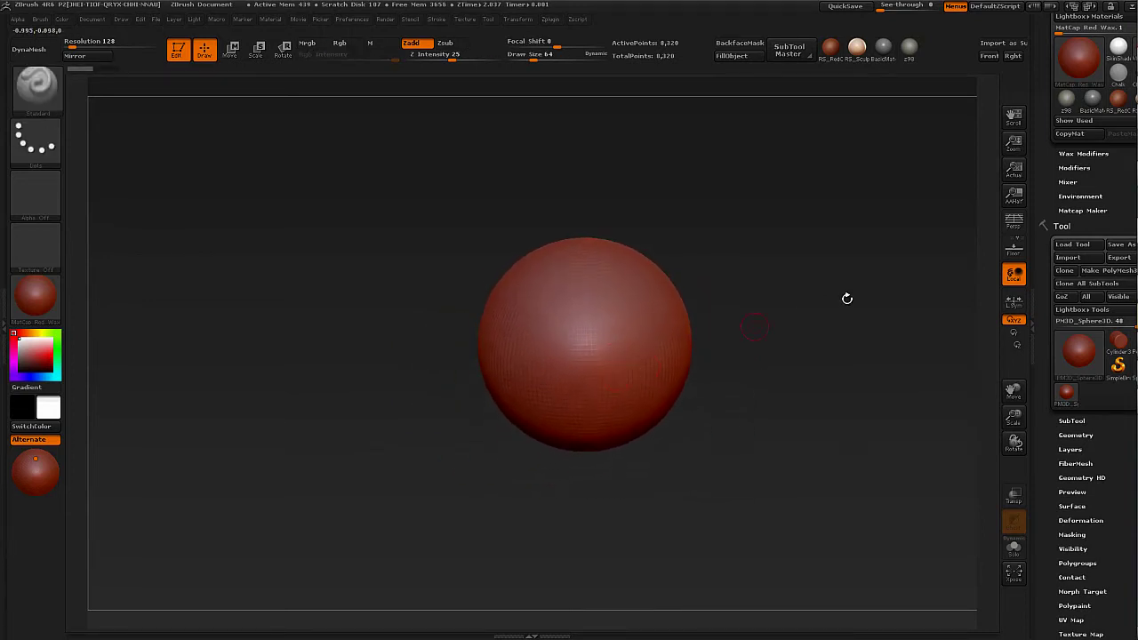
# Step: Show the floor grid on all three axes around the sphere and turn on perspective
pyautogui.click(1007, 256)
pyautogui.moveTo(729, 338); pyautogui.dragTo(841, 297)
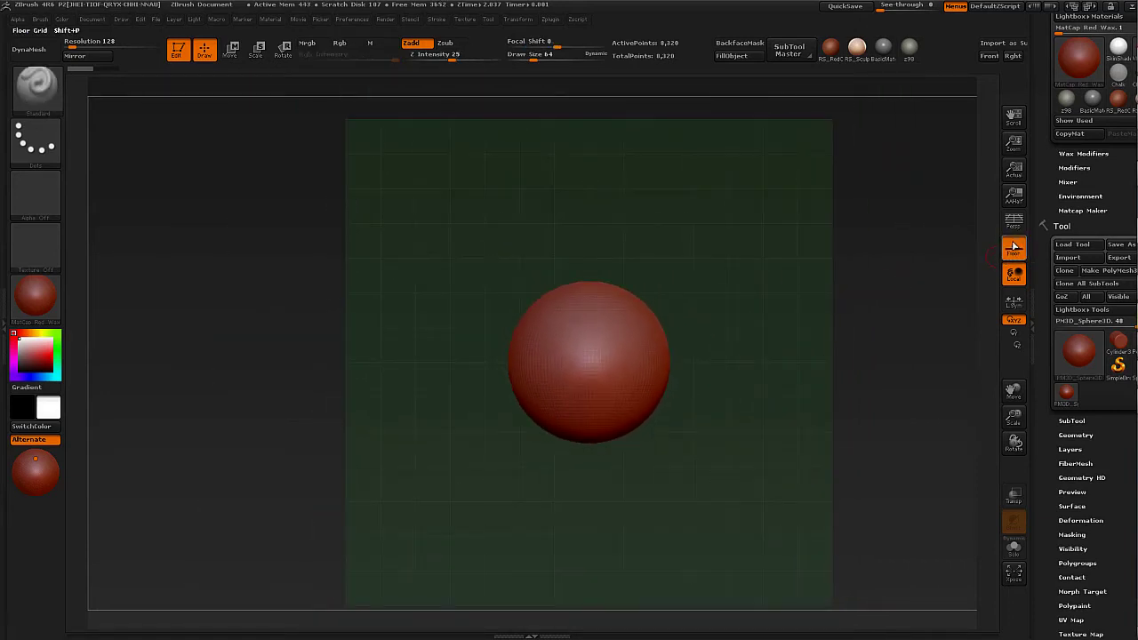
pyautogui.click(1011, 240)
pyautogui.click(1019, 242)
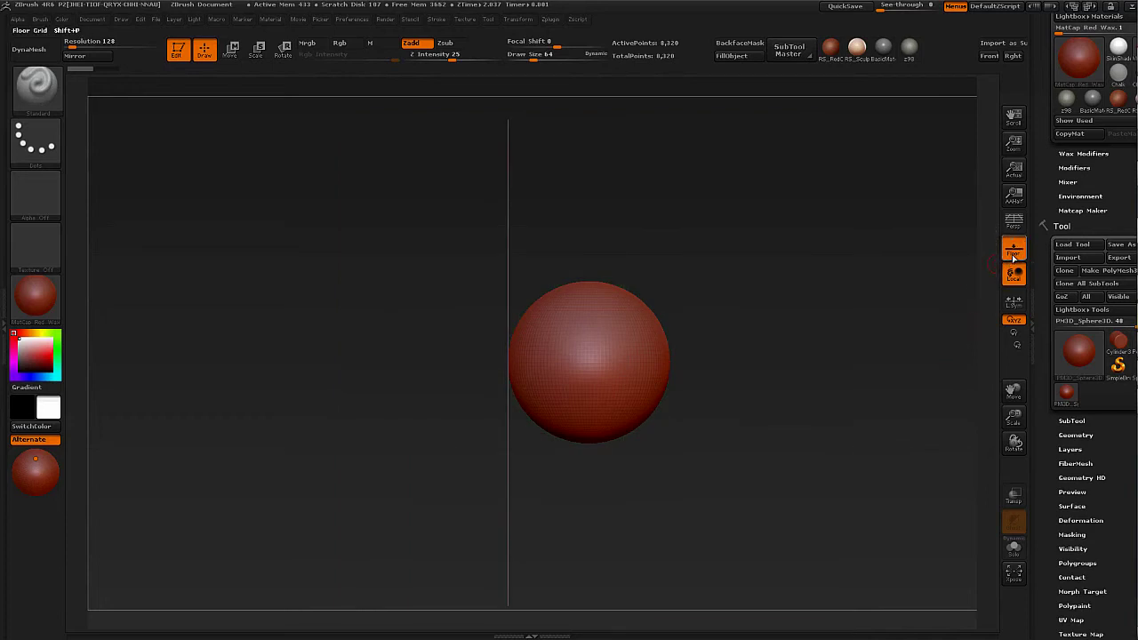
pyautogui.click(1014, 251)
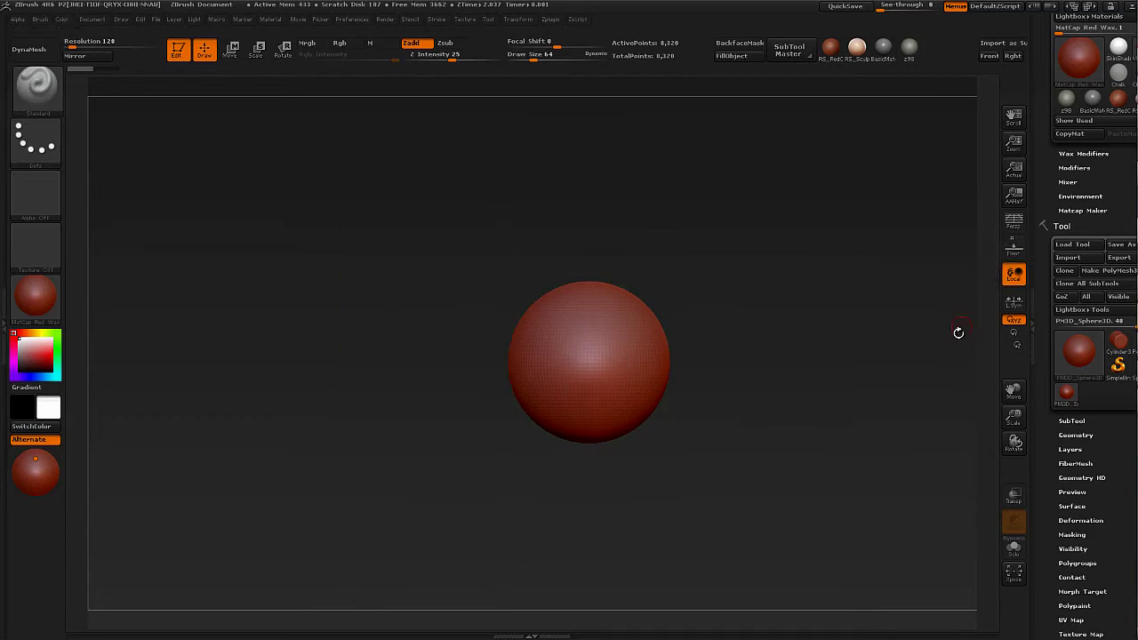
pyautogui.click(1018, 250)
pyautogui.moveTo(675, 414); pyautogui.dragTo(523, 313)
pyautogui.click(1014, 230)
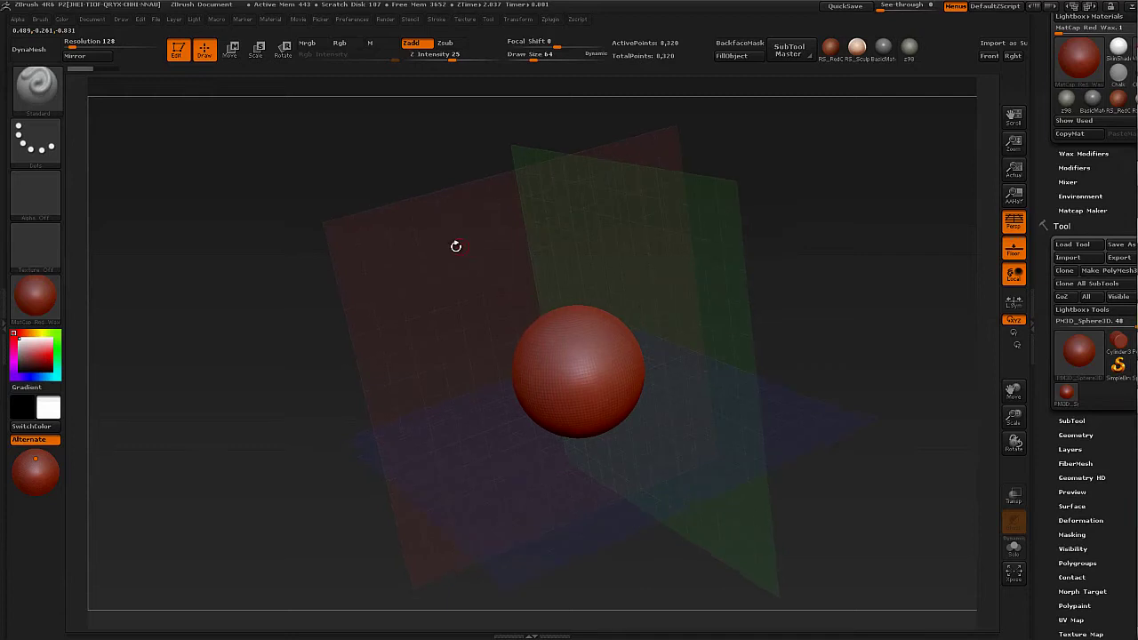
pyautogui.moveTo(525, 273); pyautogui.dragTo(599, 273)
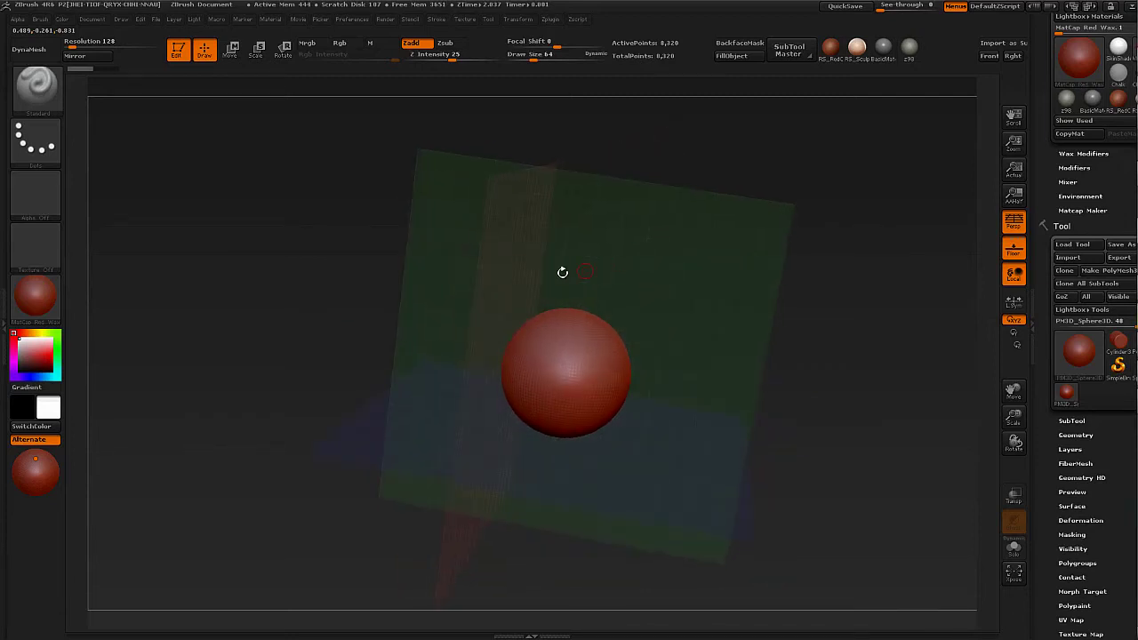
pyautogui.moveTo(424, 273); pyautogui.dragTo(346, 244)
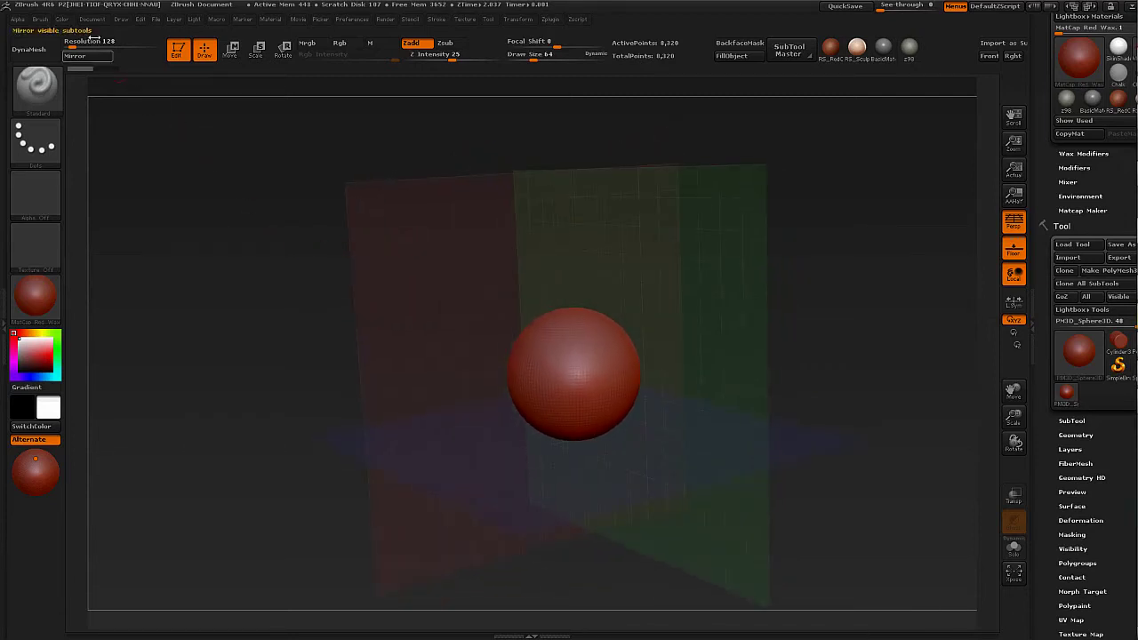
# Step: Dock the Draw palette in the tray with its Front-Back section expanded, and resize the program window so the whole tray shows
pyautogui.click(122, 21)
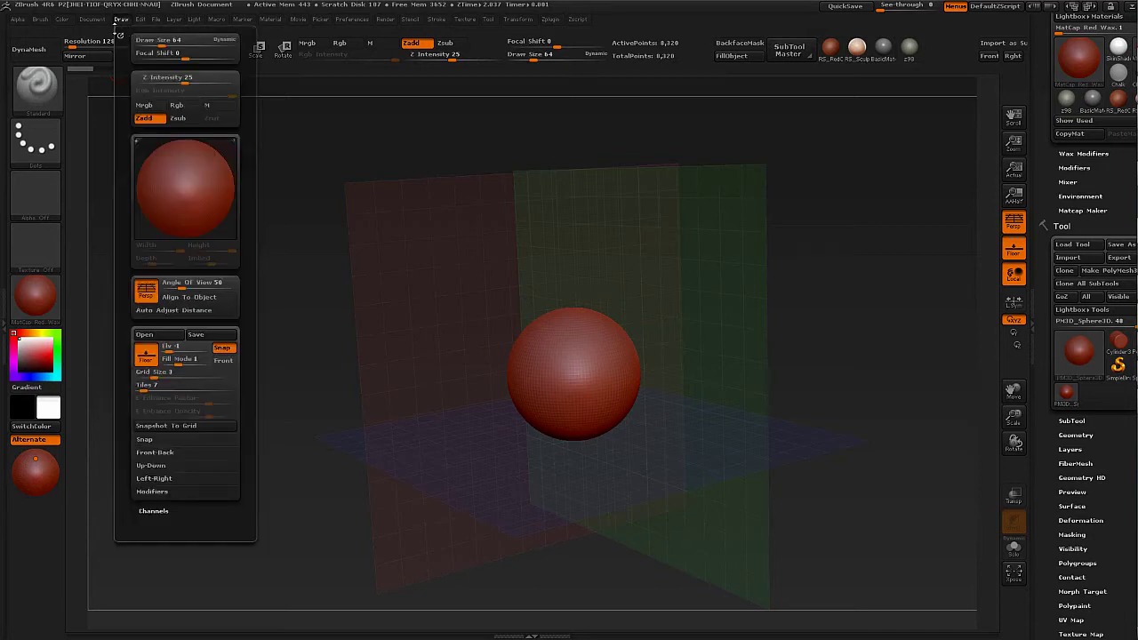
pyautogui.click(119, 38)
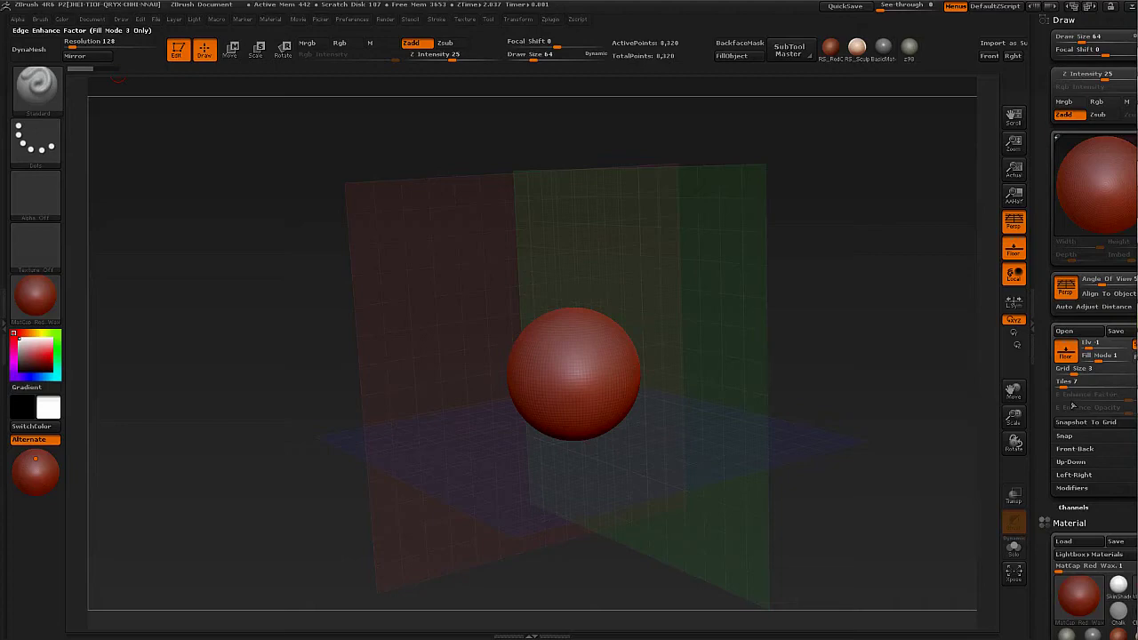
pyautogui.moveTo(1078, 463); pyautogui.dragTo(1080, 455)
pyautogui.click(1075, 442)
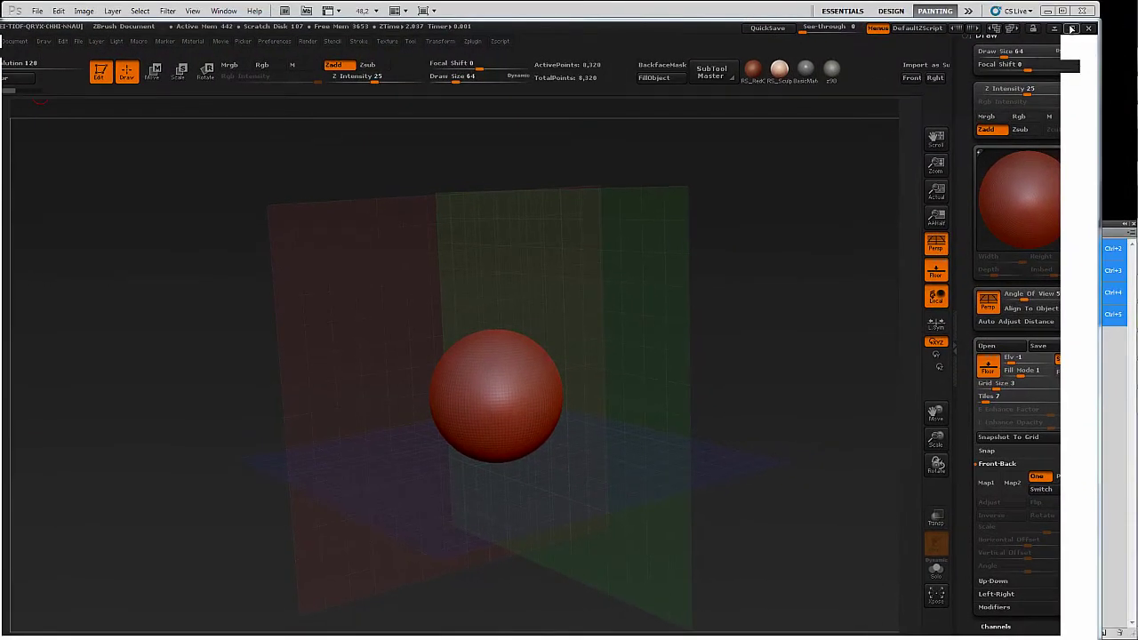
pyautogui.click(1072, 29)
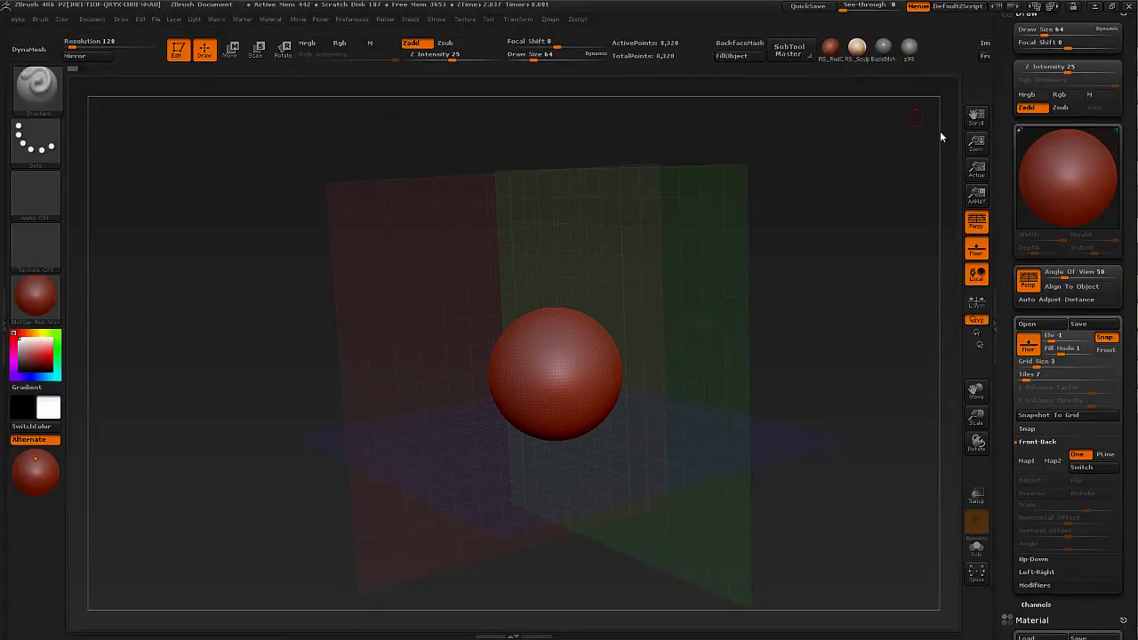
# Step: Import Front.jpg from the desktop as Map1 of the Front-Back grid
pyautogui.scroll(-3, 1023, 345)
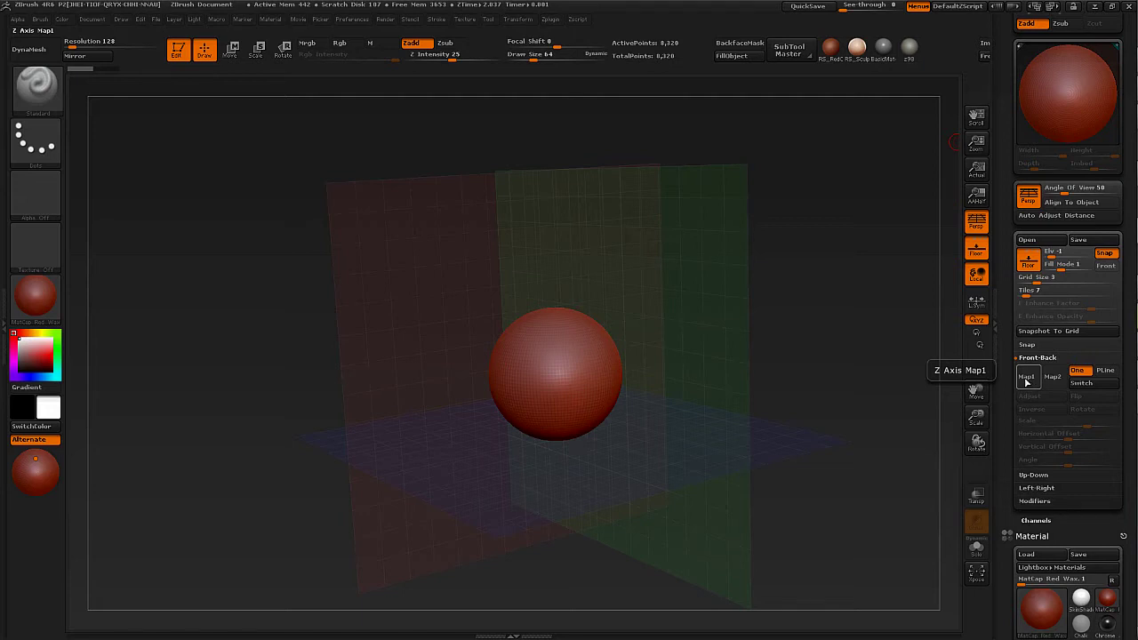
pyautogui.click(1028, 378)
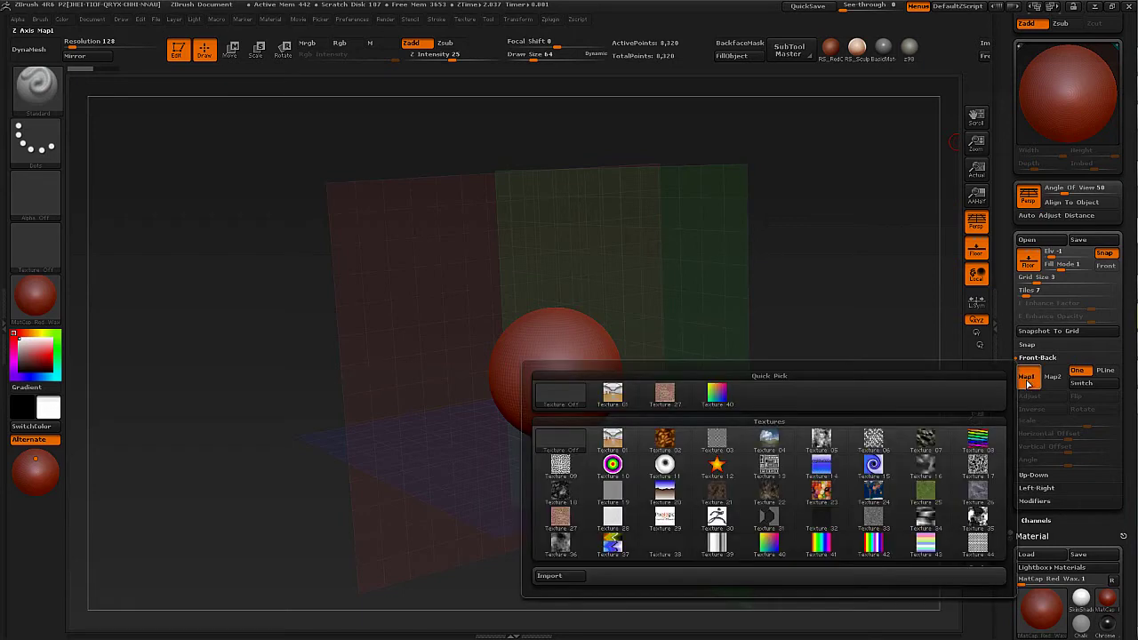
pyautogui.click(560, 577)
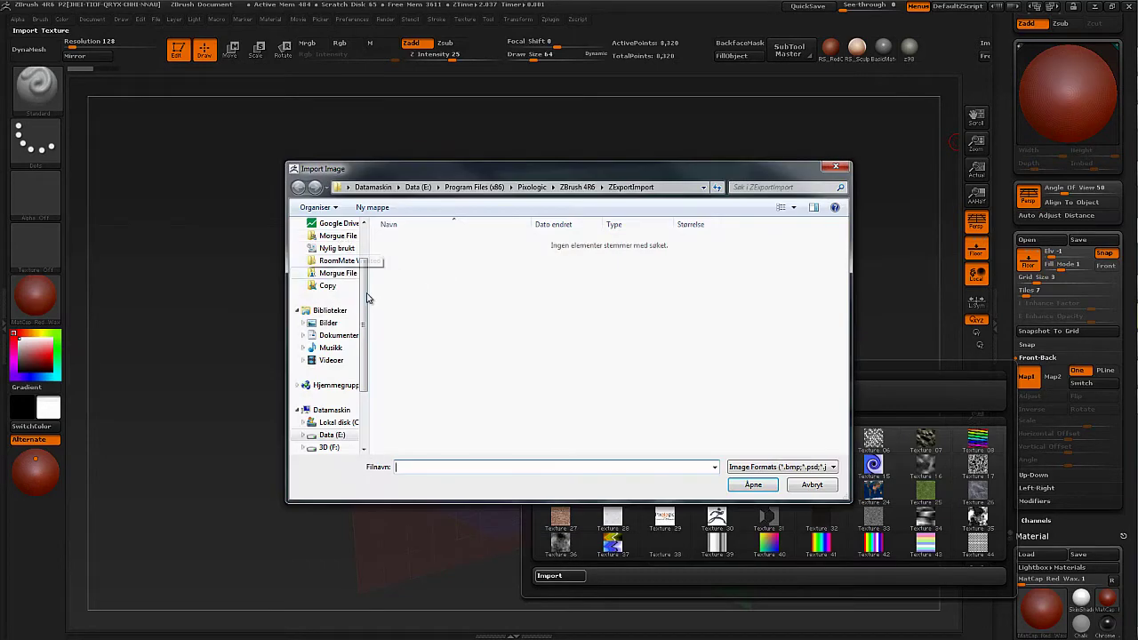
pyautogui.click(336, 266)
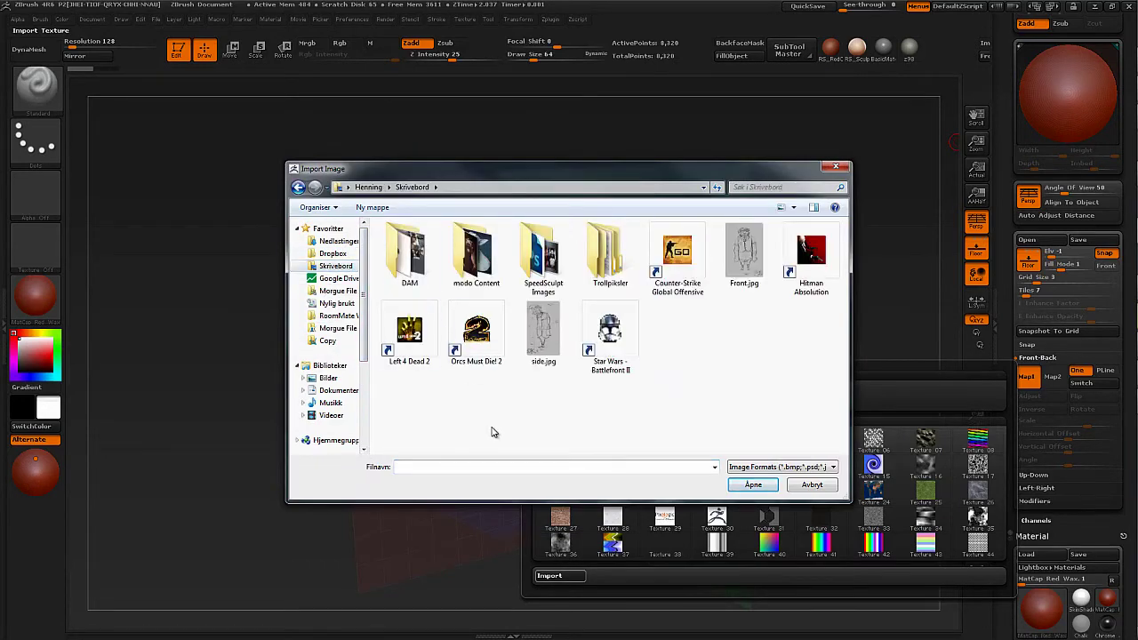
pyautogui.click(738, 265)
pyautogui.doubleClick(739, 265)
pyautogui.moveTo(673, 307)
pyautogui.mouseDown()
pyautogui.moveTo(597, 394)
pyautogui.moveTo(695, 316)
pyautogui.mouseUp()
pyautogui.keyDown('alt'); pyautogui.moveTo(665, 356); pyautogui.dragTo(661, 346); pyautogui.keyUp('alt')
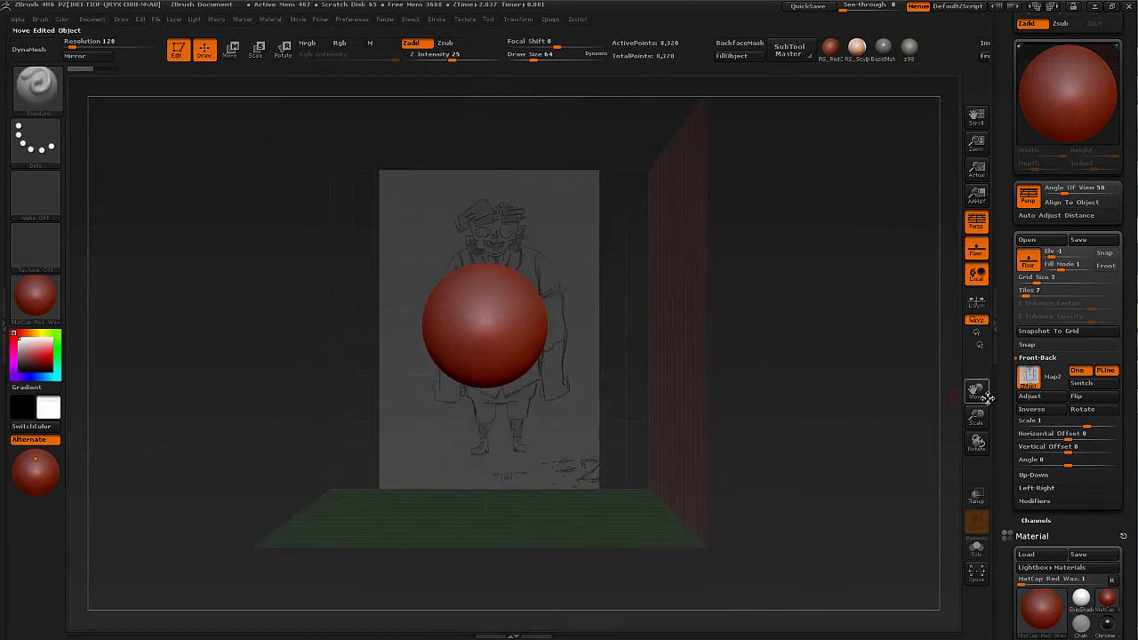
# Step: Import side.jpg from the desktop as Map1 of the Left-Right grid
pyautogui.moveTo(1010, 408); pyautogui.dragTo(1012, 390)
pyautogui.click(1033, 344)
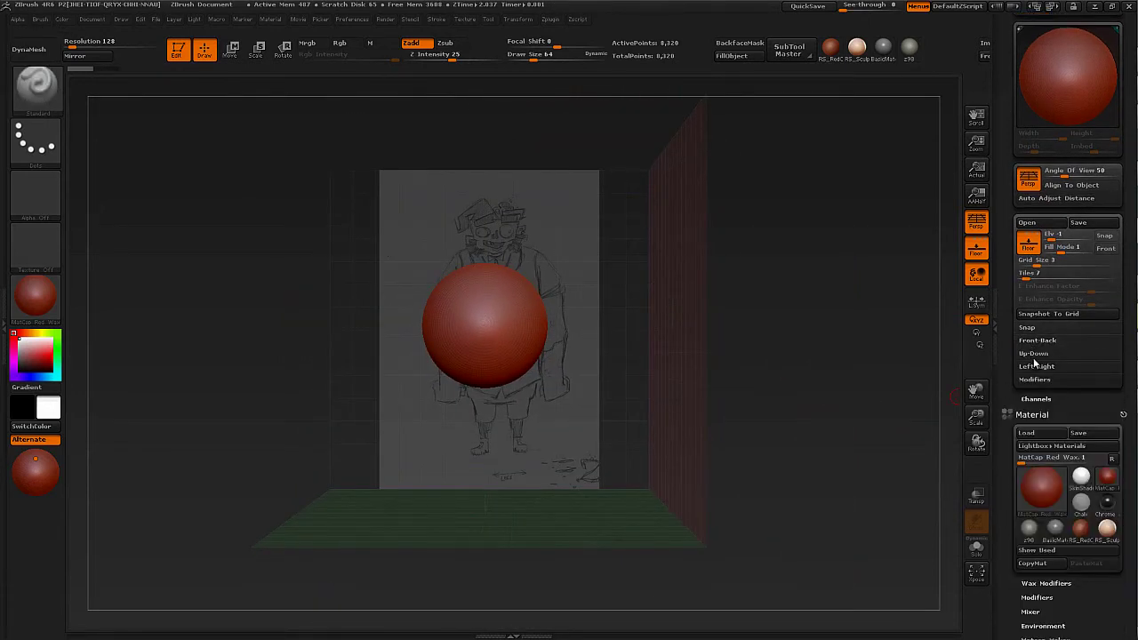
pyautogui.click(1037, 367)
pyautogui.click(1027, 385)
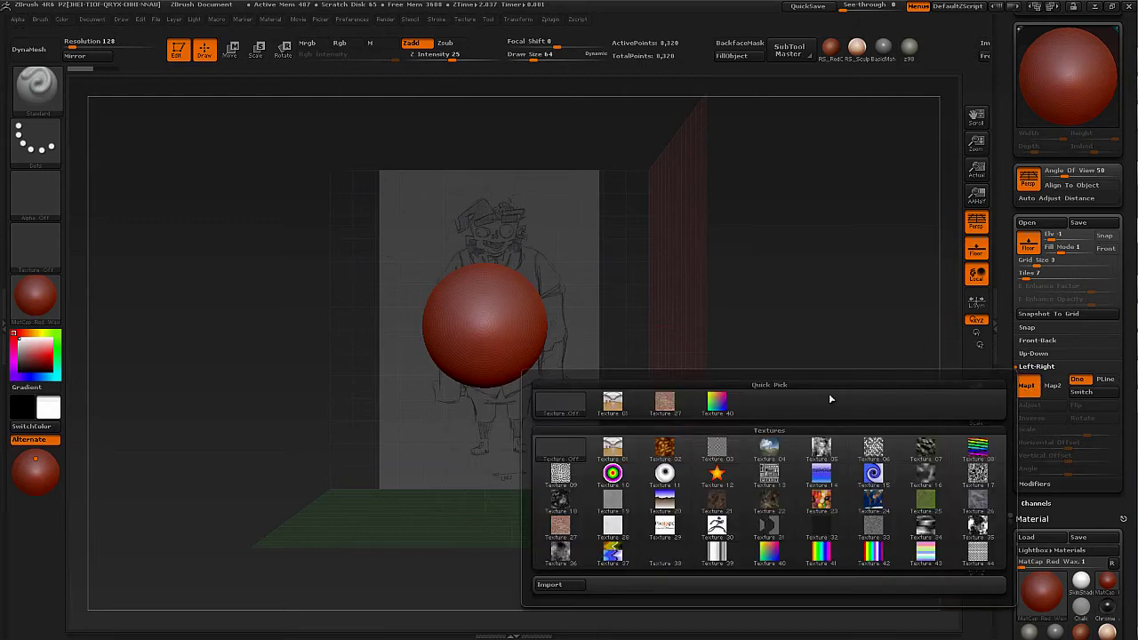
pyautogui.click(551, 585)
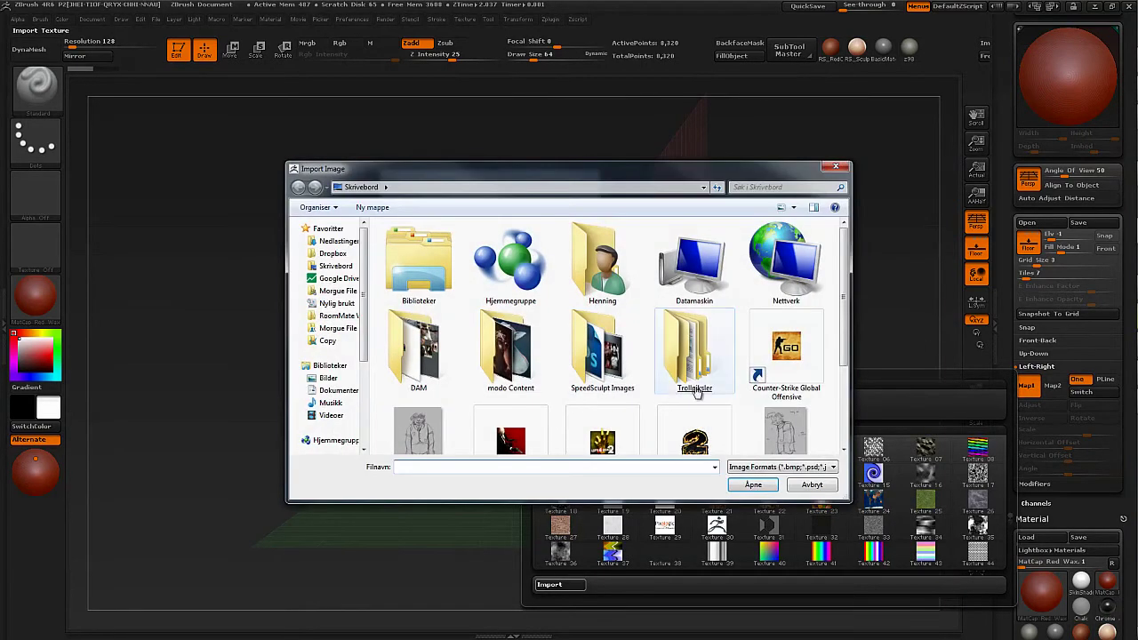
pyautogui.moveTo(844, 321); pyautogui.dragTo(844, 351)
pyautogui.doubleClick(786, 389)
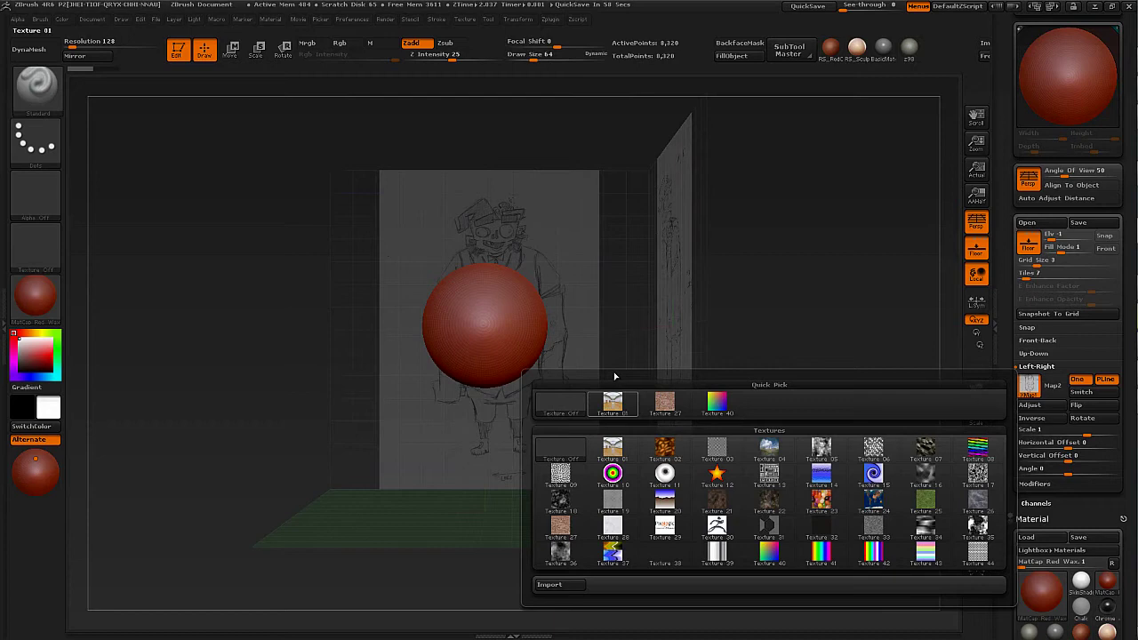
# Step: Replace Texture 01 in Map1 of the Left-Right grid with the imported side sketch
pyautogui.moveTo(620, 336); pyautogui.dragTo(635, 331)
pyautogui.click(1028, 388)
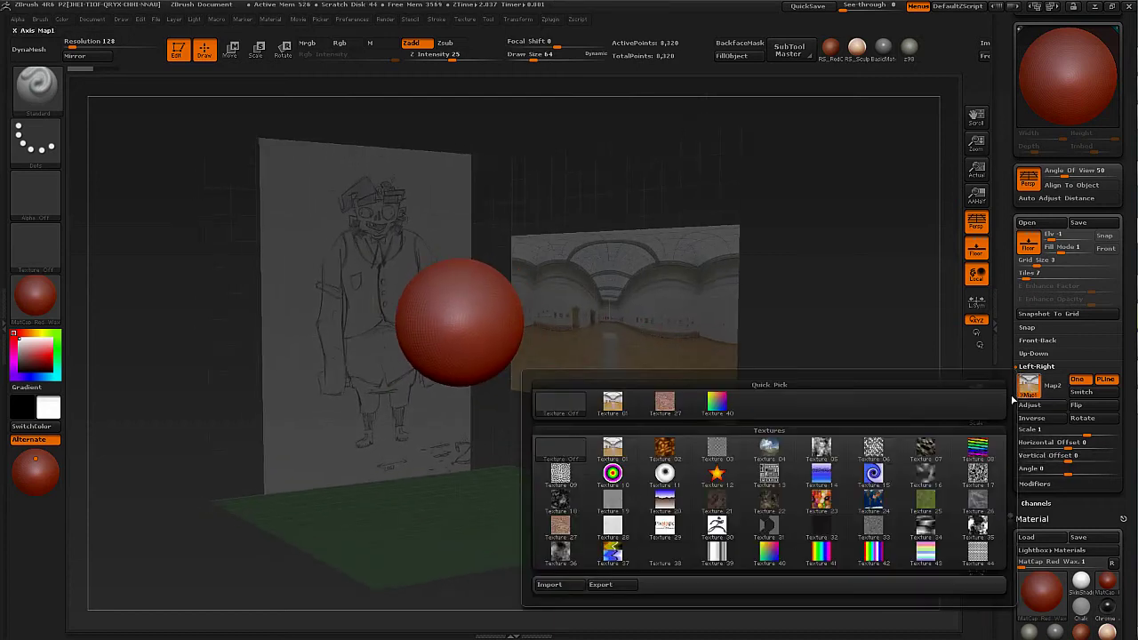
pyautogui.click(574, 586)
pyautogui.doubleClick(784, 351)
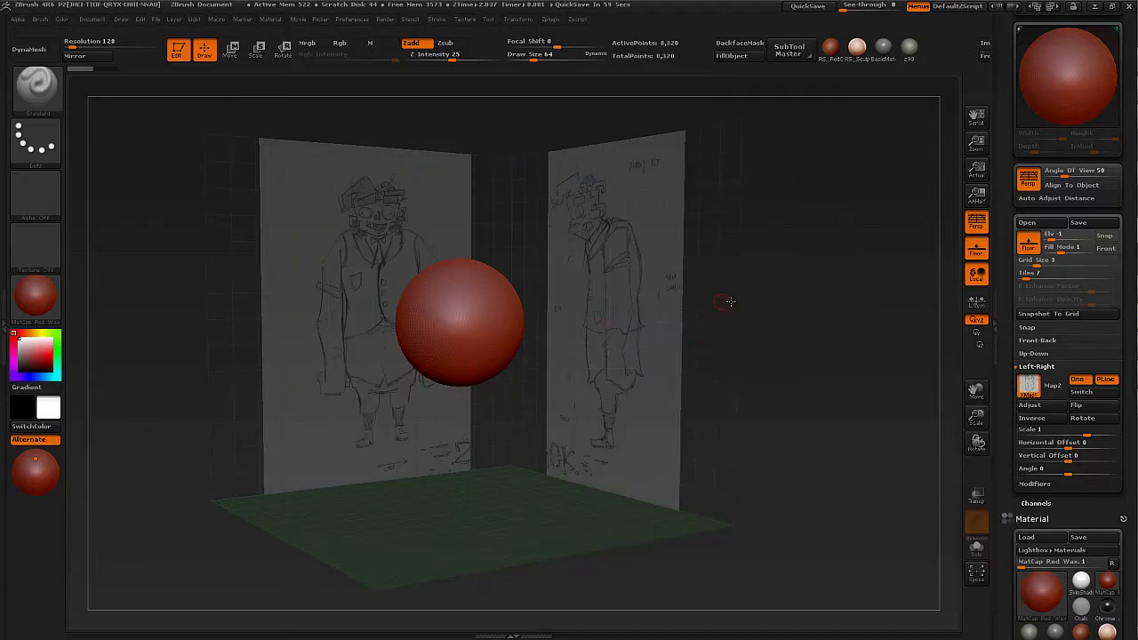
# Step: Flip the side sketch on the Left-Right grid so the character faces the opposite way
pyautogui.moveTo(729, 302)
pyautogui.mouseDown()
pyautogui.moveTo(648, 346)
pyautogui.moveTo(625, 338)
pyautogui.moveTo(658, 344)
pyautogui.moveTo(649, 373)
pyautogui.moveTo(605, 369)
pyautogui.moveTo(623, 347)
pyautogui.moveTo(630, 407)
pyautogui.mouseUp()
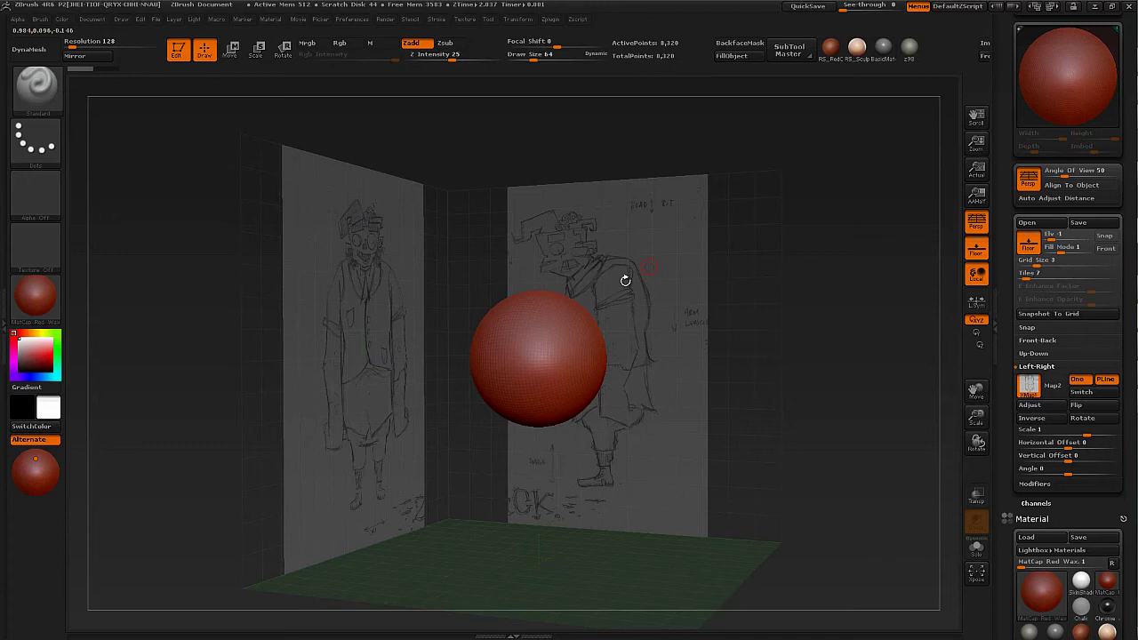
pyautogui.moveTo(625, 281); pyautogui.dragTo(653, 353)
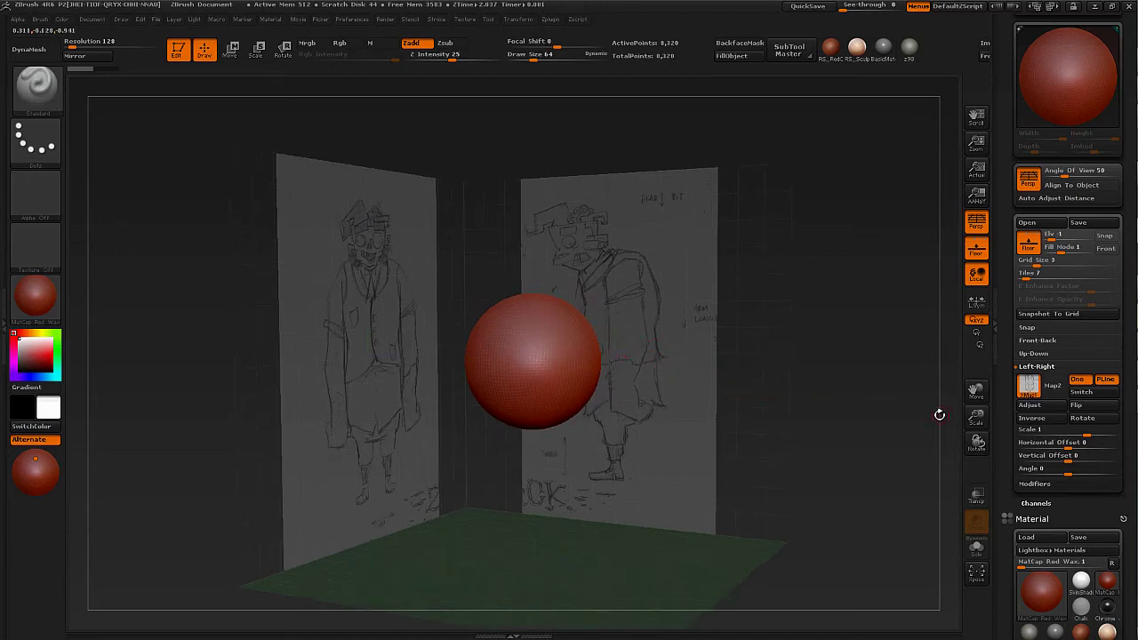
pyautogui.click(1094, 407)
pyautogui.moveTo(720, 396); pyautogui.dragTo(667, 405)
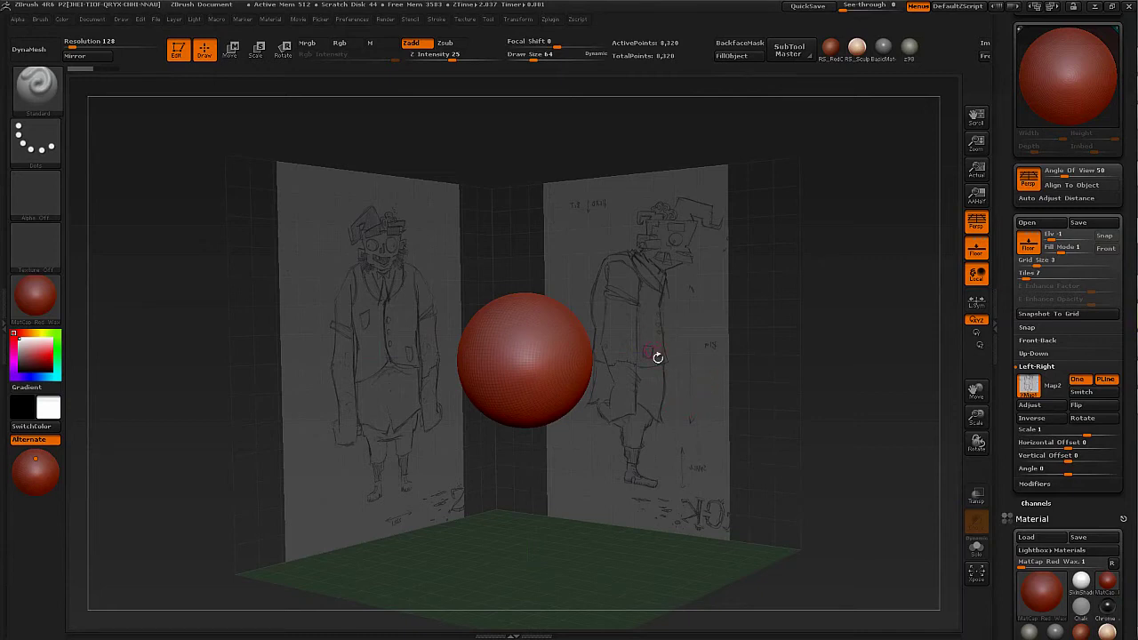
# Step: Try sculpting strokes on the front of the sphere with the Standard brush, and undo them
pyautogui.moveTo(658, 357)
pyautogui.mouseDown()
pyautogui.moveTo(650, 338)
pyautogui.moveTo(616, 363)
pyautogui.moveTo(680, 354)
pyautogui.moveTo(704, 333)
pyautogui.moveTo(670, 357)
pyautogui.moveTo(651, 336)
pyautogui.moveTo(653, 359)
pyautogui.moveTo(638, 336)
pyautogui.mouseUp()
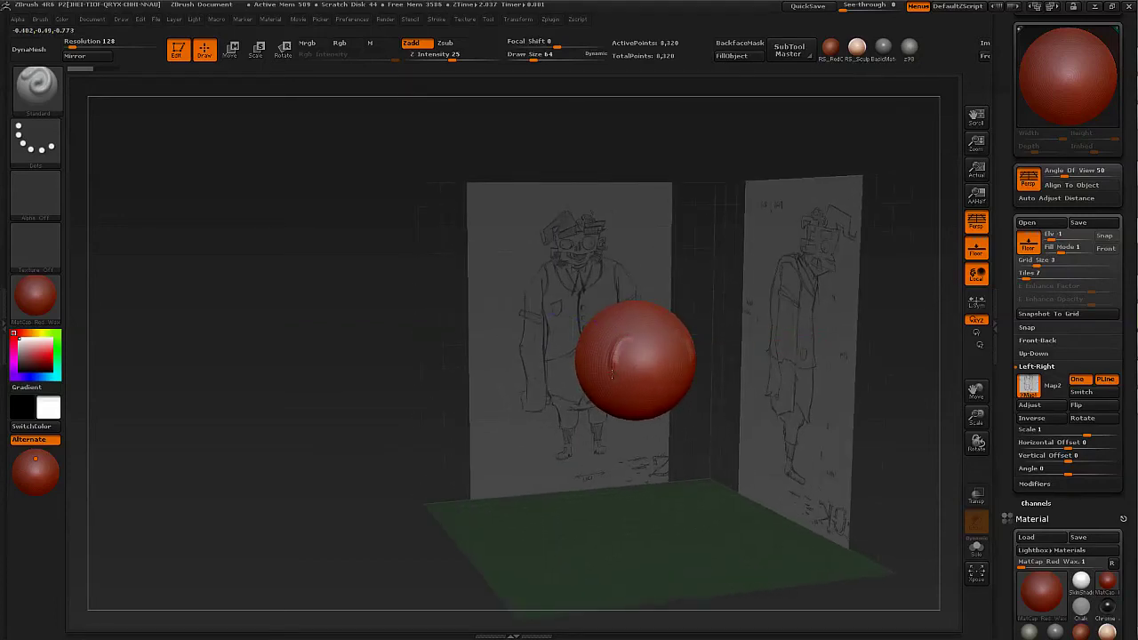
pyautogui.moveTo(612, 375)
pyautogui.mouseDown()
pyautogui.moveTo(614, 358)
pyautogui.moveTo(620, 370)
pyautogui.moveTo(639, 362)
pyautogui.mouseUp()
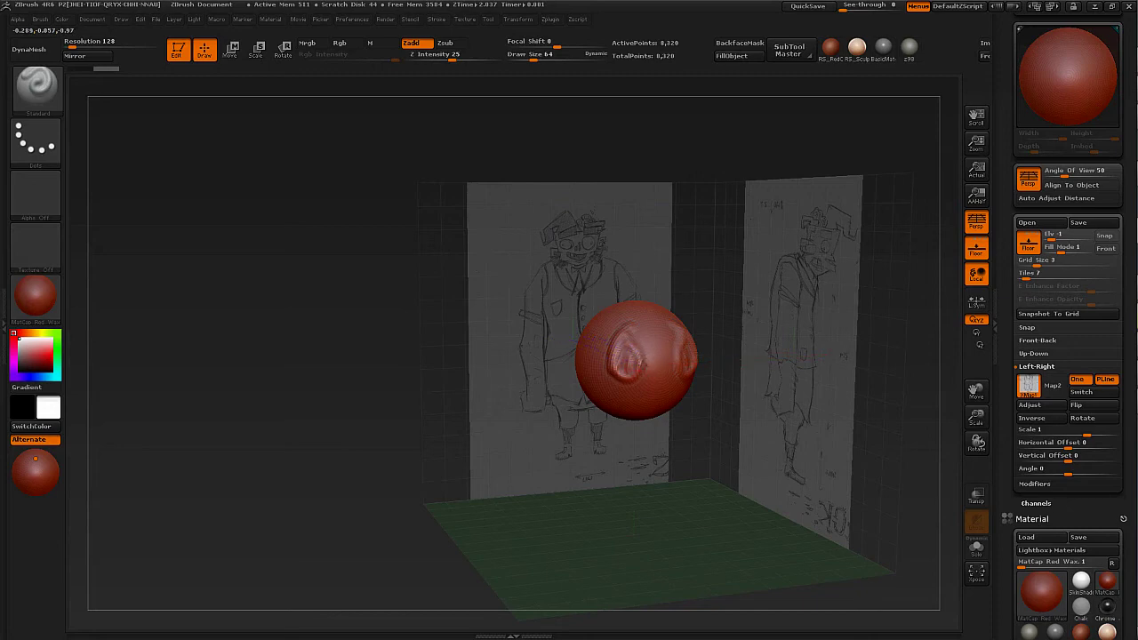
pyautogui.moveTo(714, 375)
pyautogui.mouseDown()
pyautogui.moveTo(672, 356)
pyautogui.moveTo(699, 357)
pyautogui.moveTo(739, 294)
pyautogui.mouseUp()
pyautogui.hotkey('ctrl', 'z')
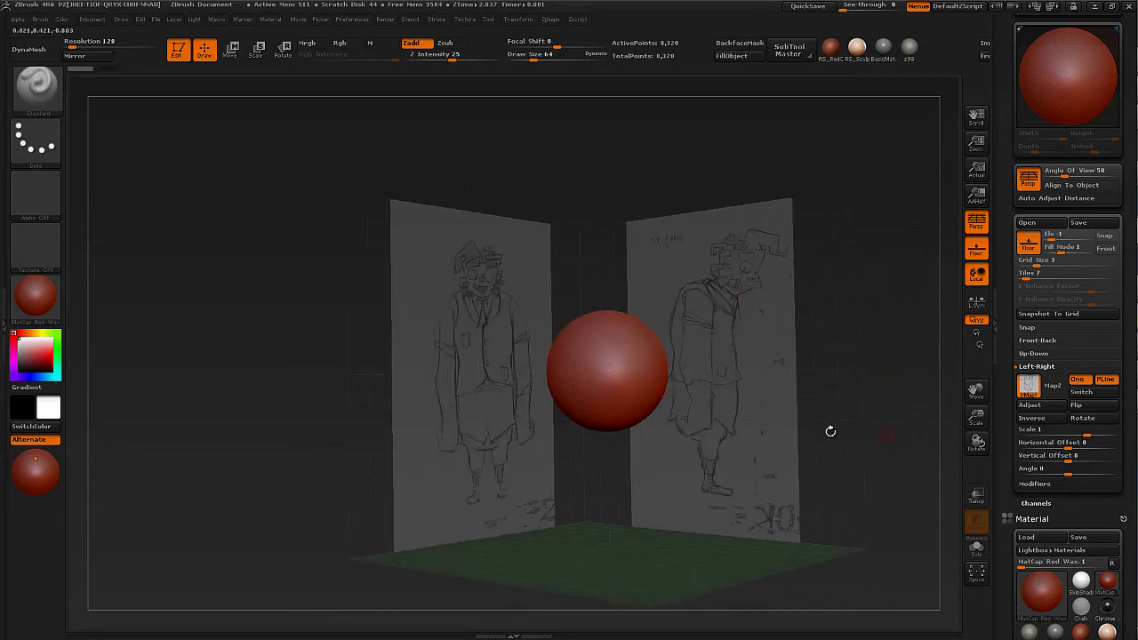
# Step: Enlarge the front sketch on the Front-Back grid to a map scale of about 1.59
pyautogui.moveTo(829, 432); pyautogui.dragTo(864, 401)
pyautogui.click(1038, 367)
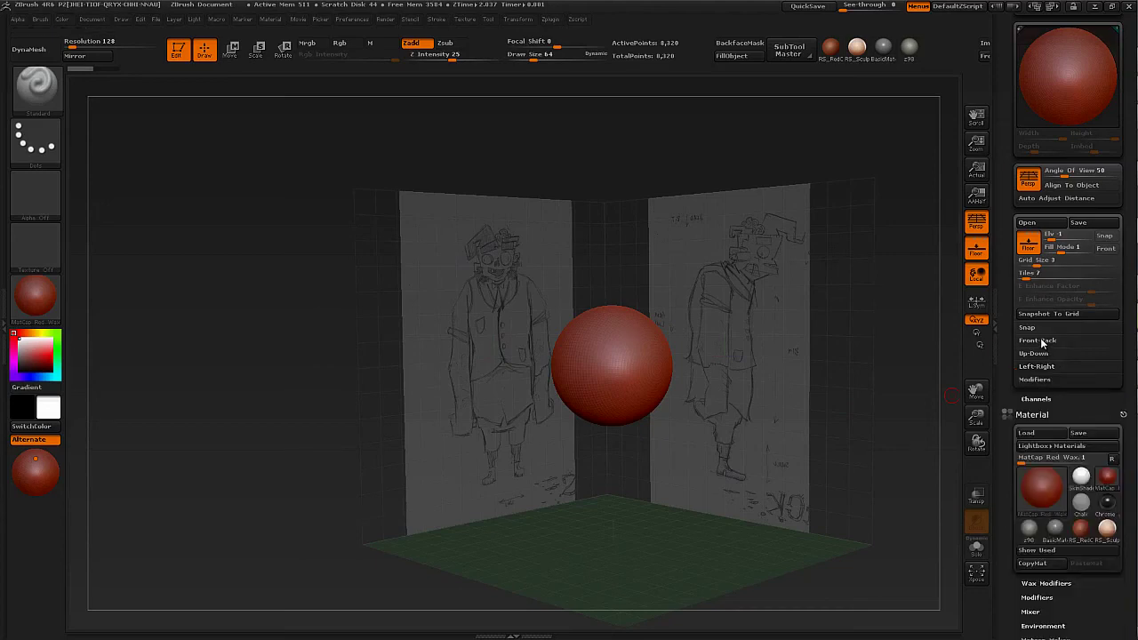
pyautogui.click(1039, 341)
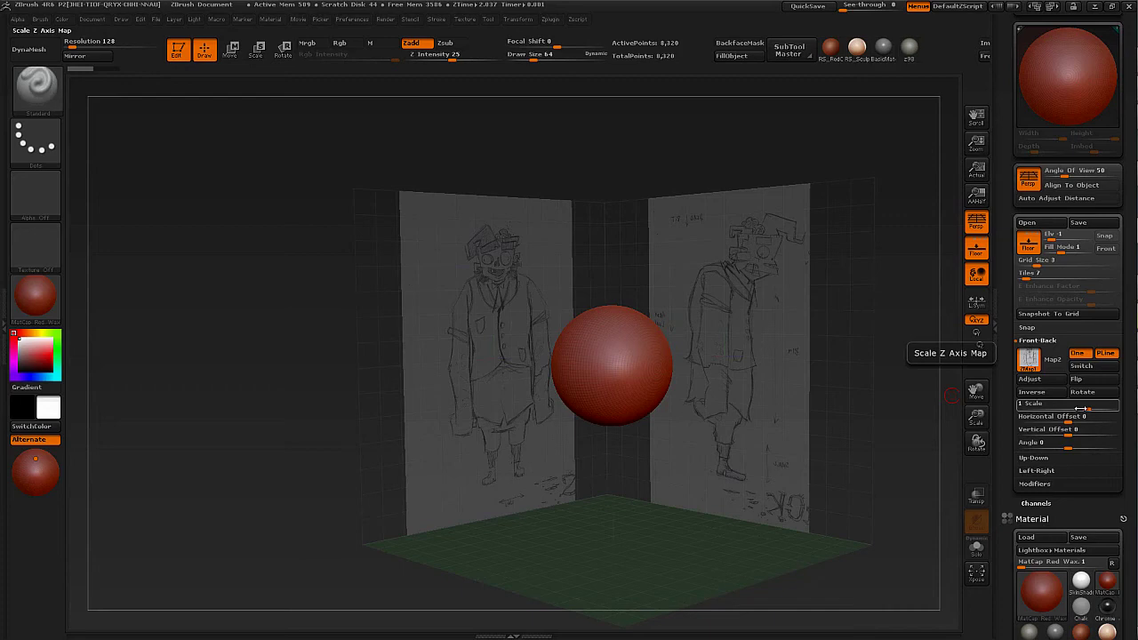
pyautogui.moveTo(1087, 408); pyautogui.dragTo(1093, 401)
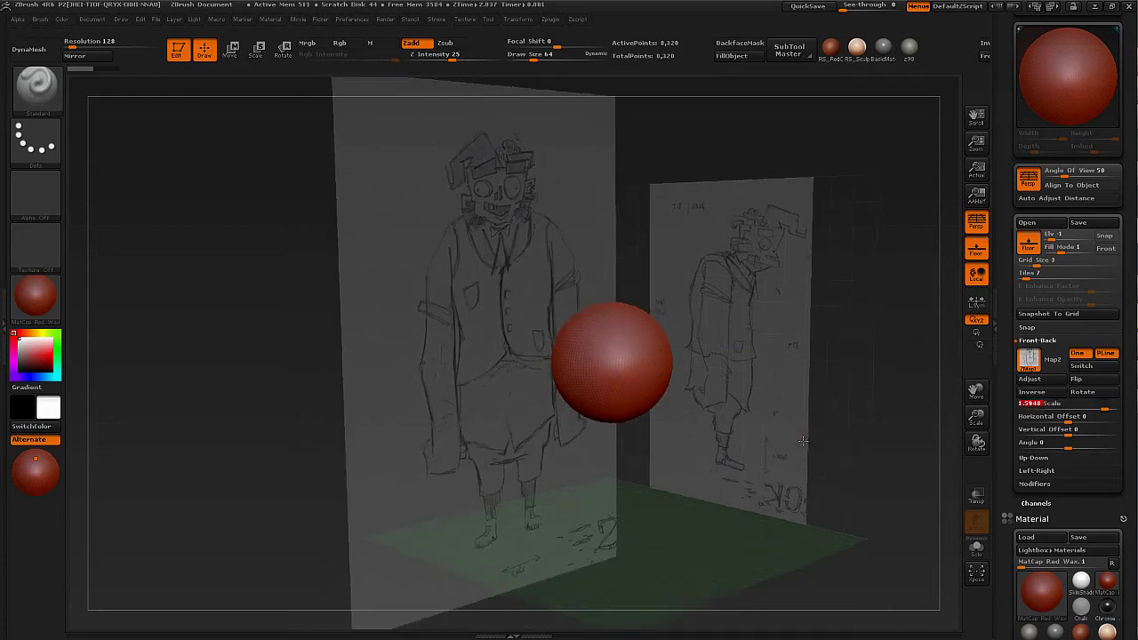
# Step: Set the map scale of both the Front-Back and Left-Right grids to 1.2 so the two sketches match
pyautogui.keyDown('alt'); pyautogui.moveTo(876, 393); pyautogui.dragTo(911, 394); pyautogui.keyUp('alt')
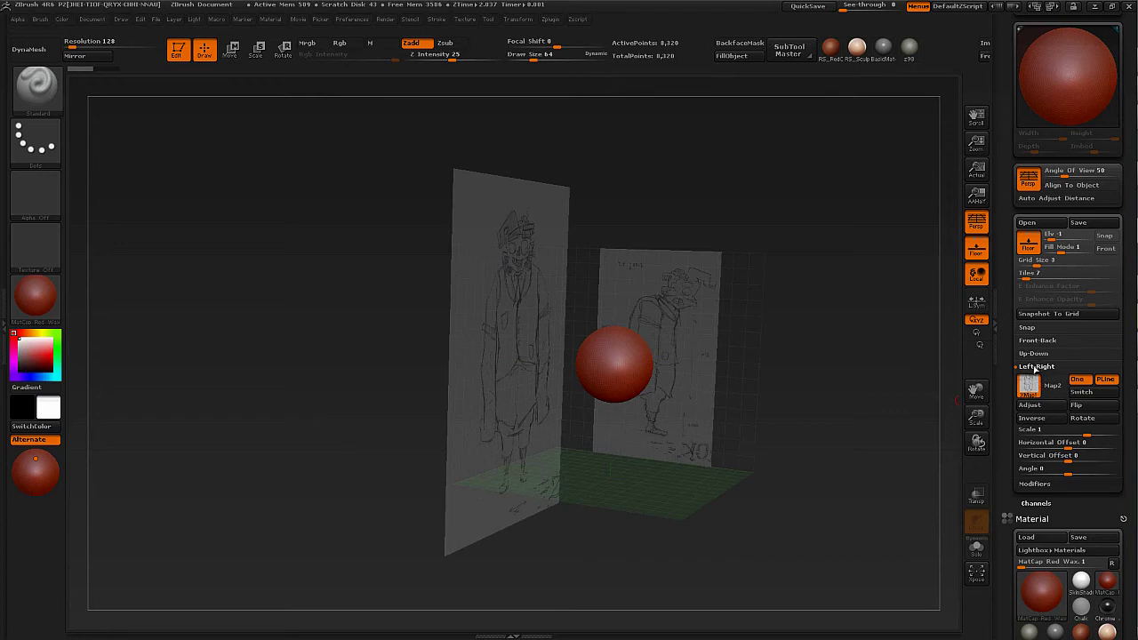
pyautogui.click(1038, 342)
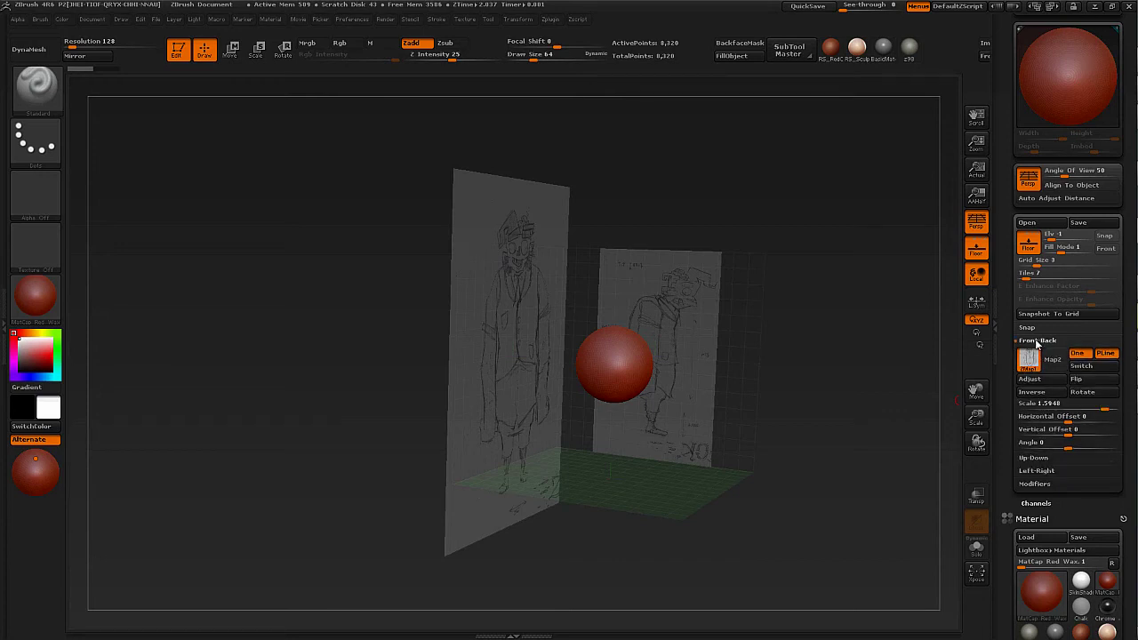
pyautogui.moveTo(1057, 406)
pyautogui.mouseDown()
pyautogui.moveTo(1046, 406)
pyautogui.moveTo(1096, 402)
pyautogui.moveTo(1045, 405)
pyautogui.mouseUp()
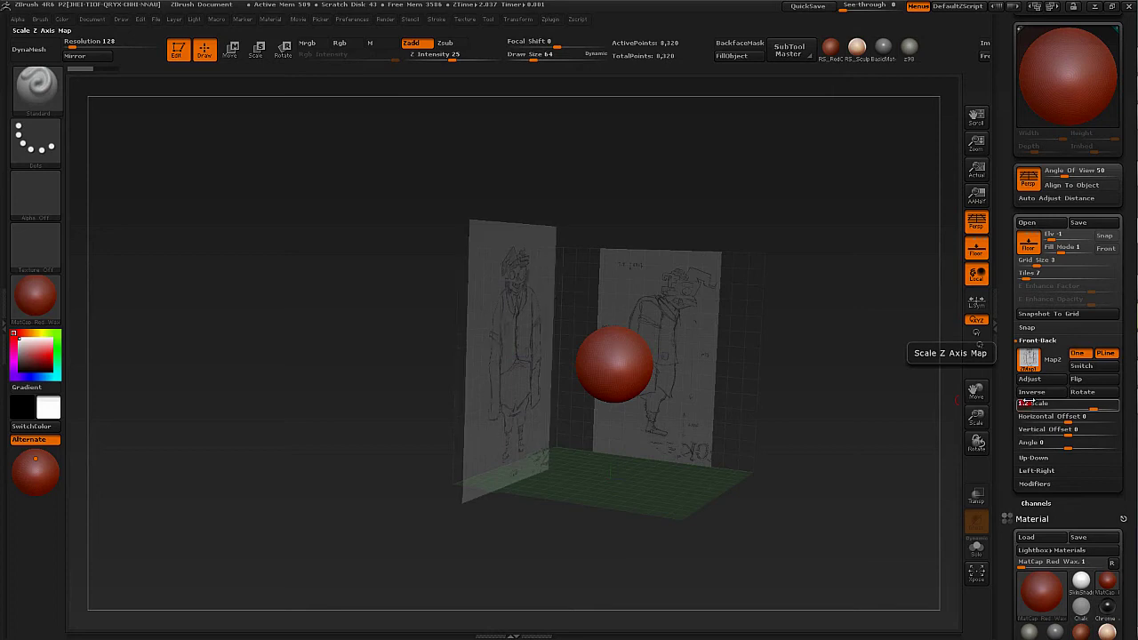
pyautogui.click(1036, 470)
pyautogui.moveTo(1050, 435); pyautogui.dragTo(1042, 435)
pyautogui.write('1.2')
pyautogui.press('Return')
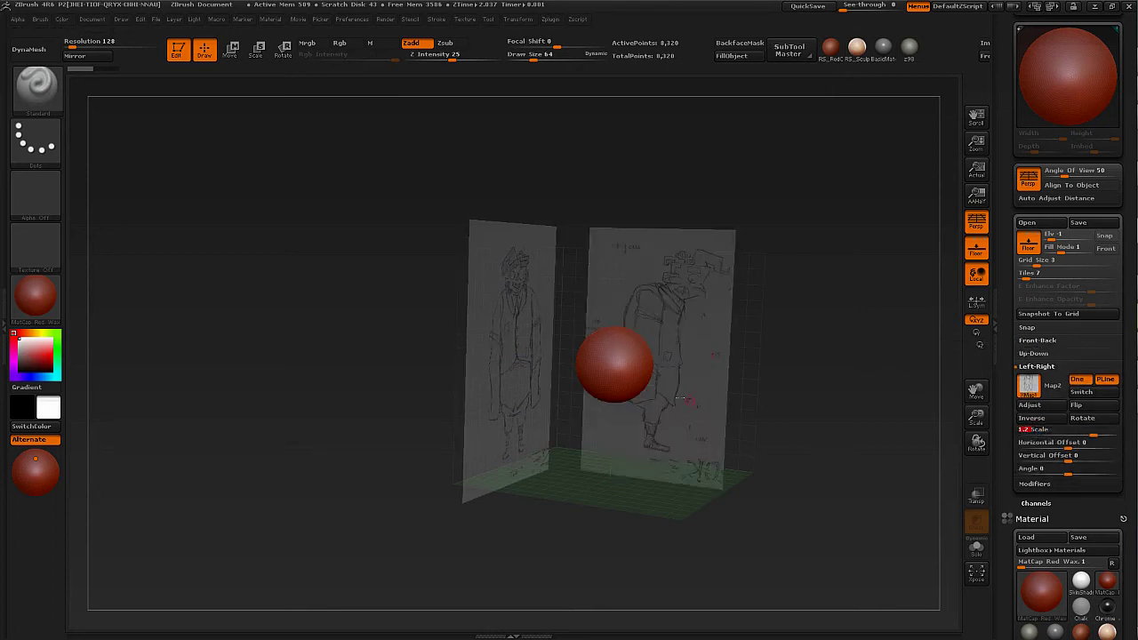
# Step: Examine both sketches around the sphere and review the floor display and the Left-Right grid's map, flip and rotate options
pyautogui.moveTo(819, 396); pyautogui.dragTo(661, 403)
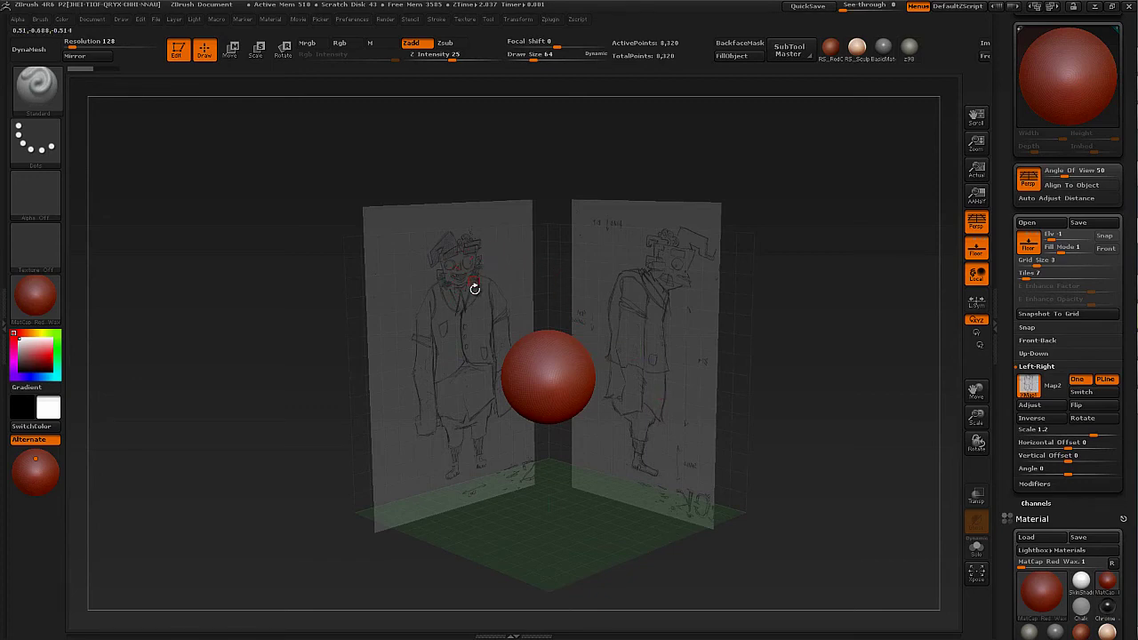
pyautogui.moveTo(475, 289); pyautogui.dragTo(582, 303)
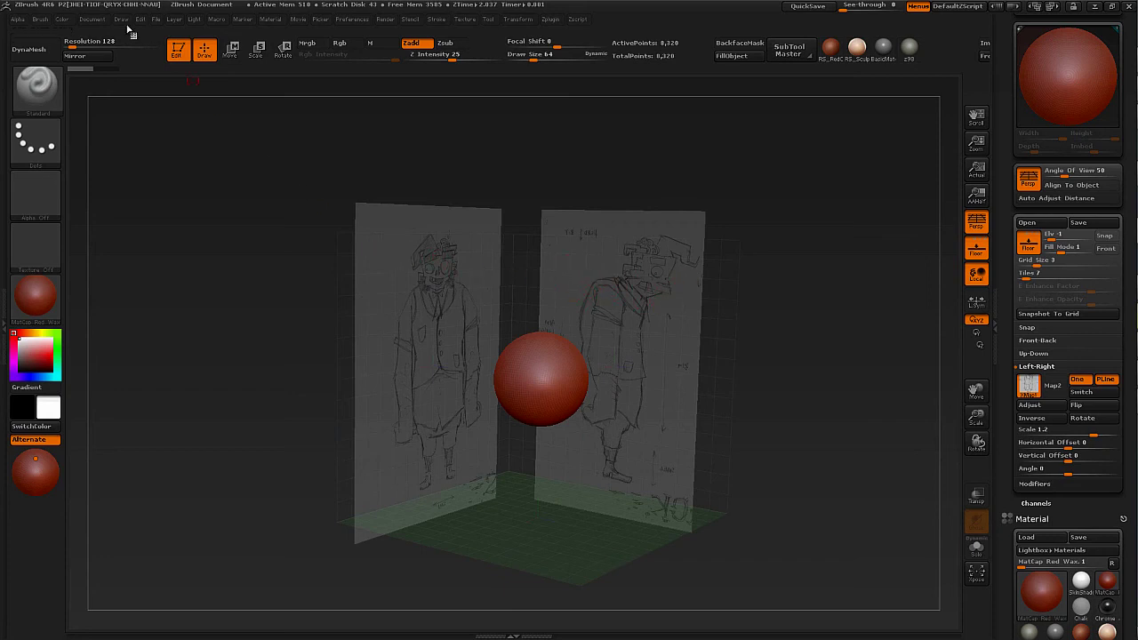
pyautogui.click(976, 252)
pyautogui.click(976, 252)
pyautogui.click(121, 19)
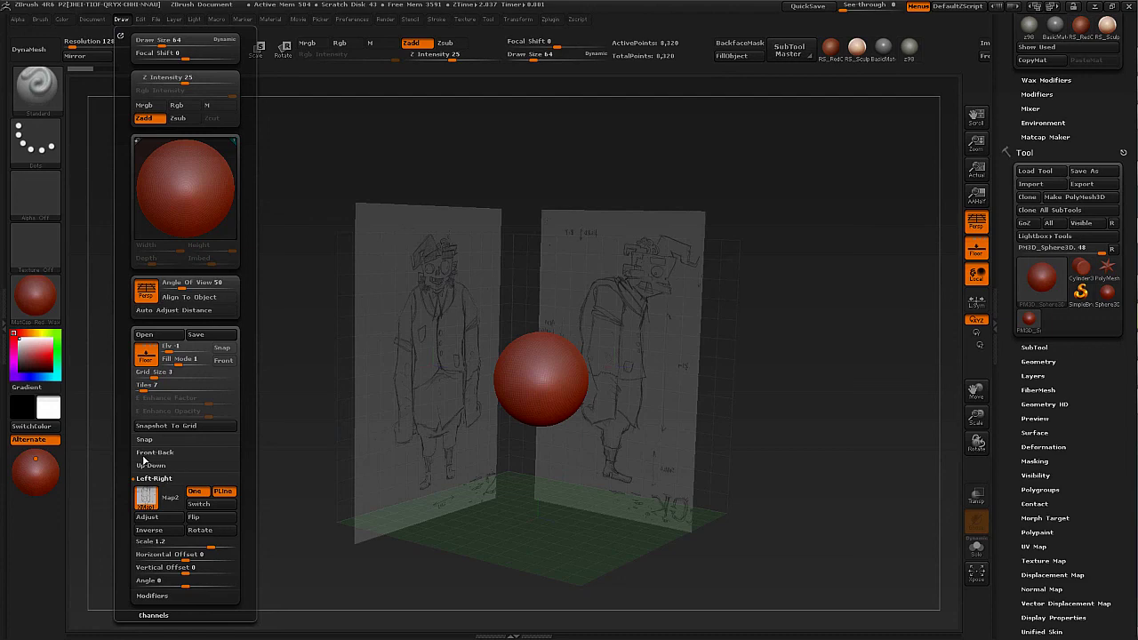
pyautogui.moveTo(123, 420); pyautogui.dragTo(124, 400)
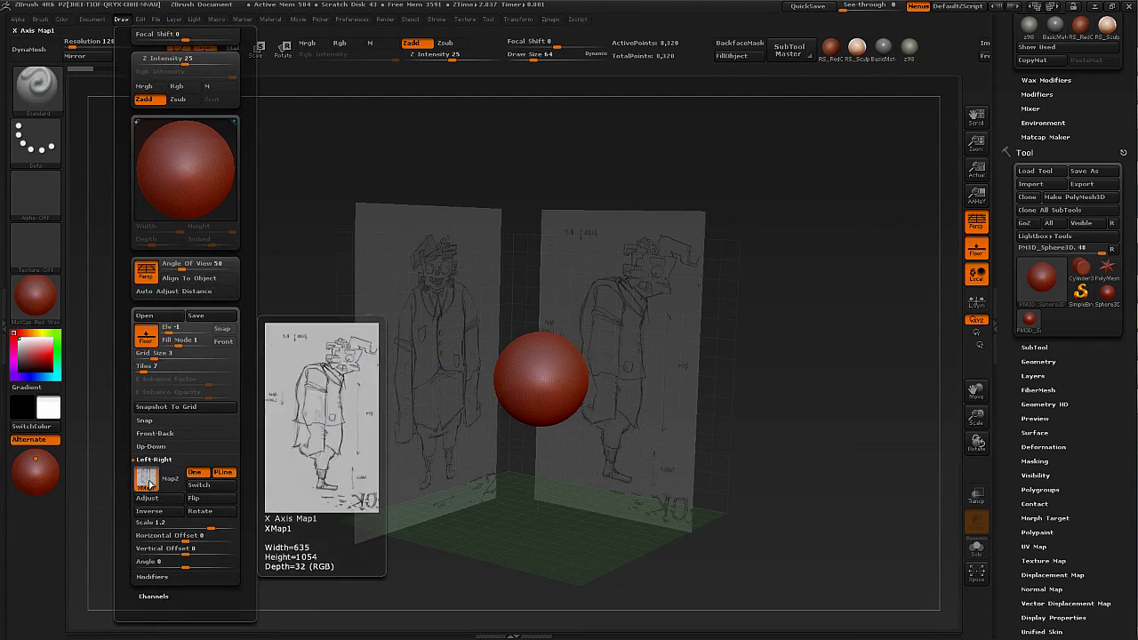
pyautogui.click(147, 480)
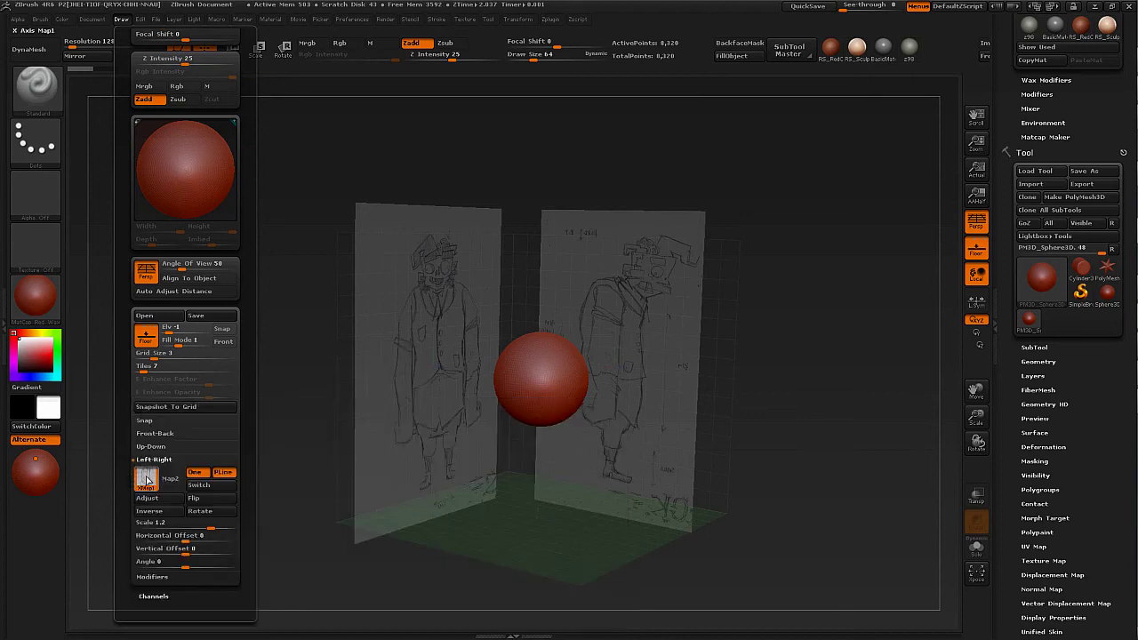
pyautogui.moveTo(139, 488)
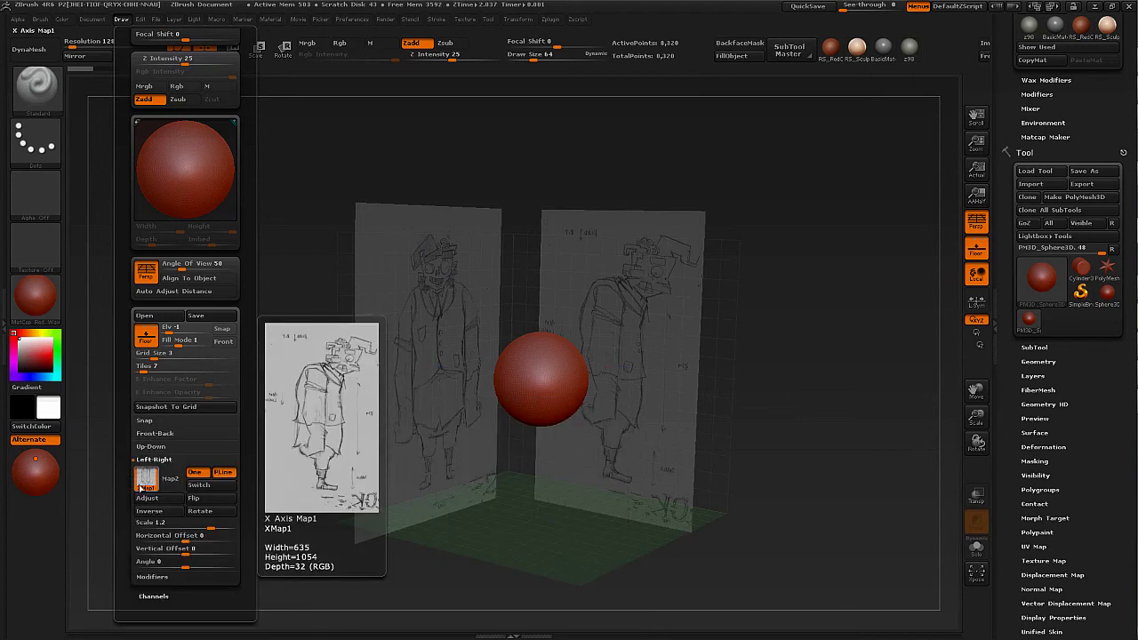
pyautogui.click(201, 507)
pyautogui.click(201, 507)
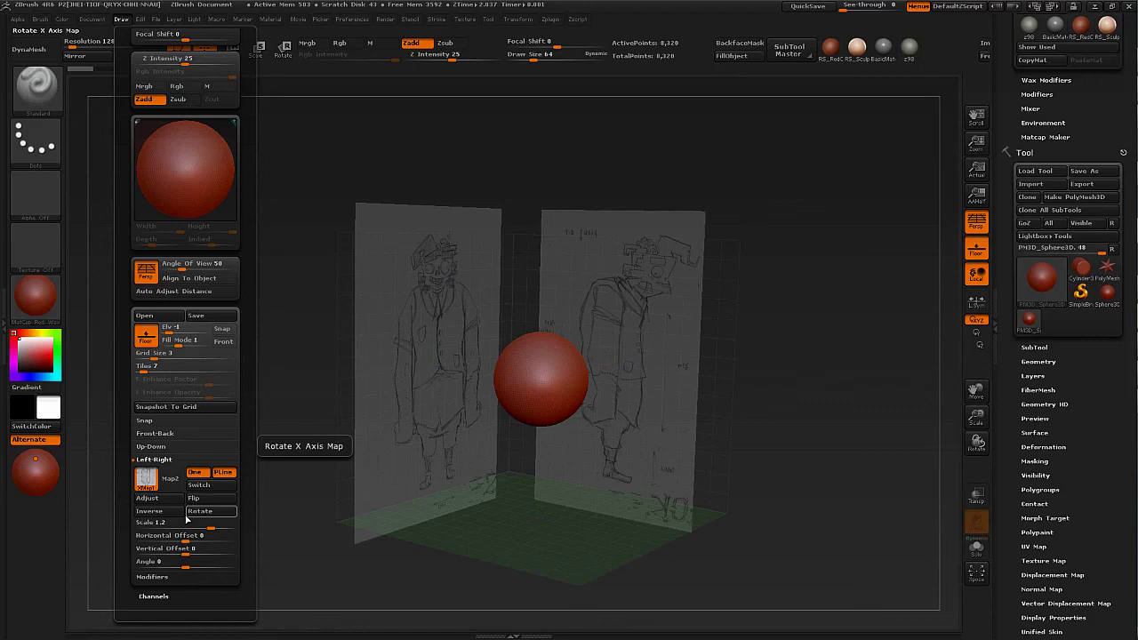
pyautogui.click(182, 492)
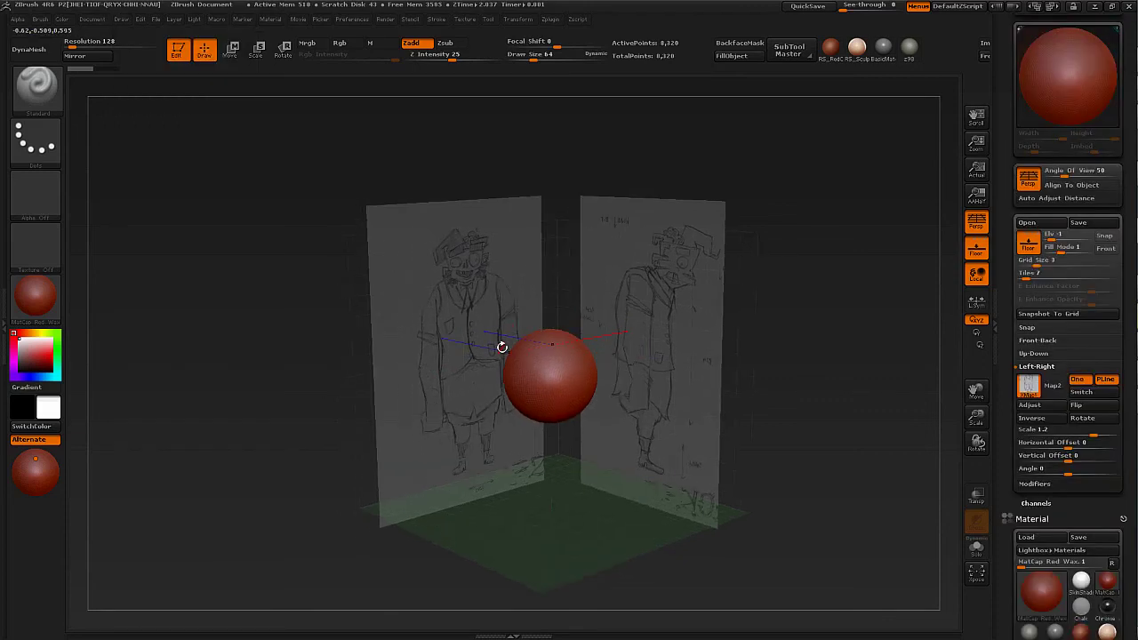